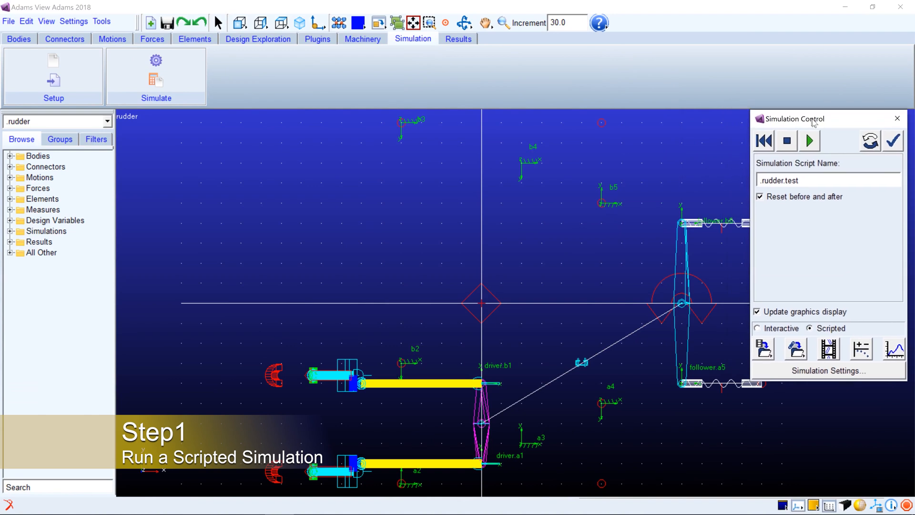
# - Orient the rudder model to an angled 3D view and run the scripted simulation .rudder.test
pyautogui.press('t')
pyautogui.moveTo(624, 286); pyautogui.dragTo(568, 205)
pyautogui.press('r')
pyautogui.moveTo(530, 319); pyautogui.dragTo(510, 291)
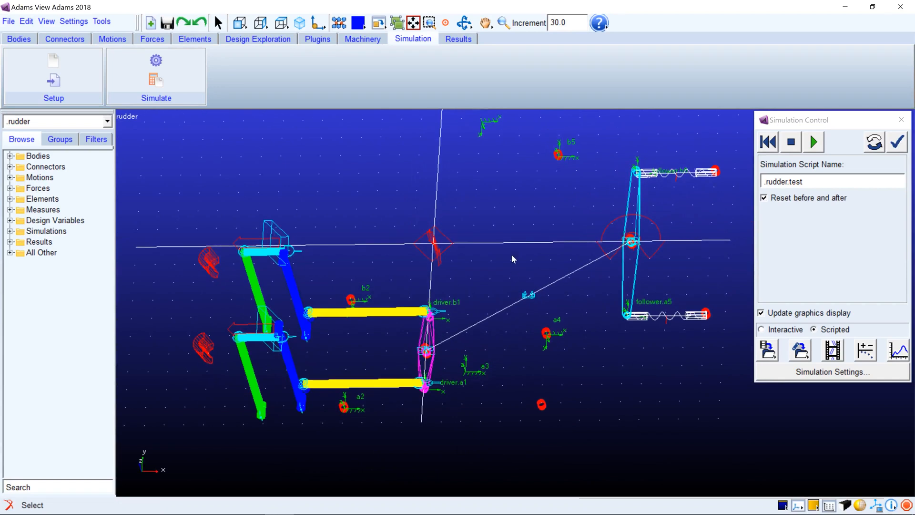
pyautogui.click(814, 142)
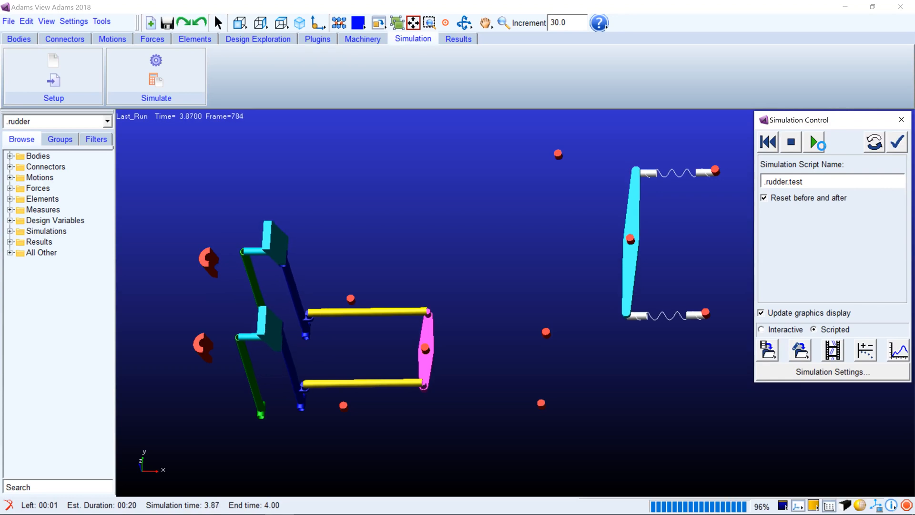
# - Save the run results as with_coupler and close the simulation controls
pyautogui.click(767, 350)
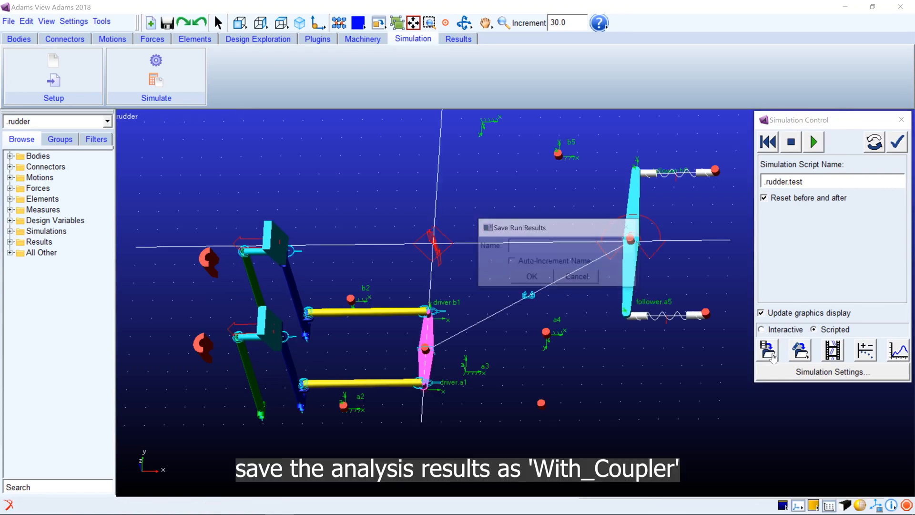
pyautogui.write('w')
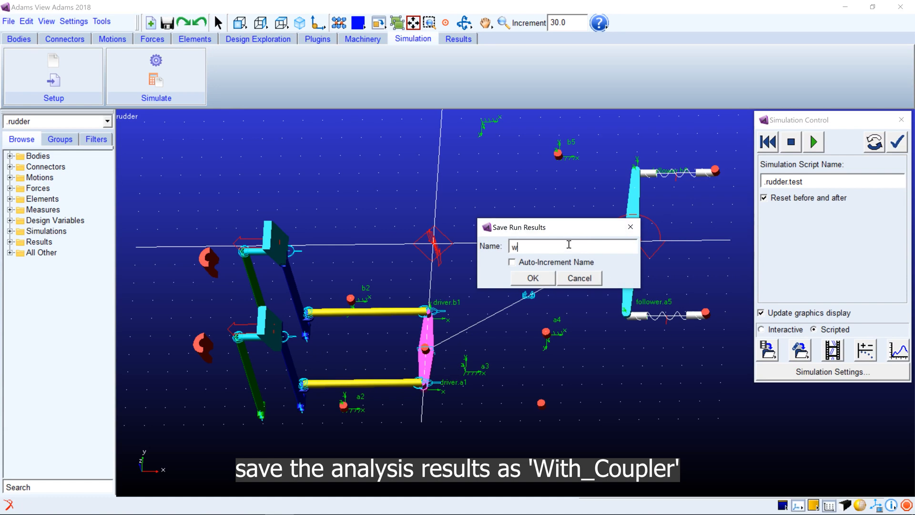
pyautogui.write('ith_coupler')
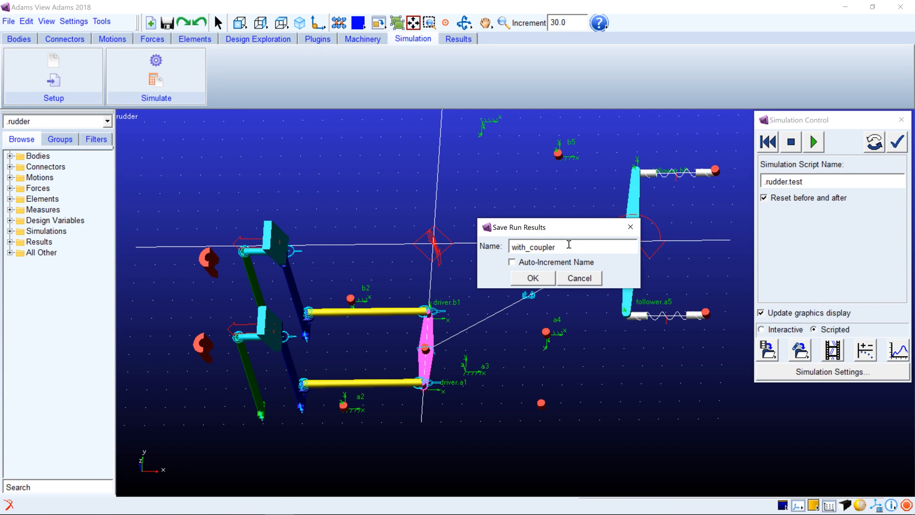
pyautogui.click(540, 278)
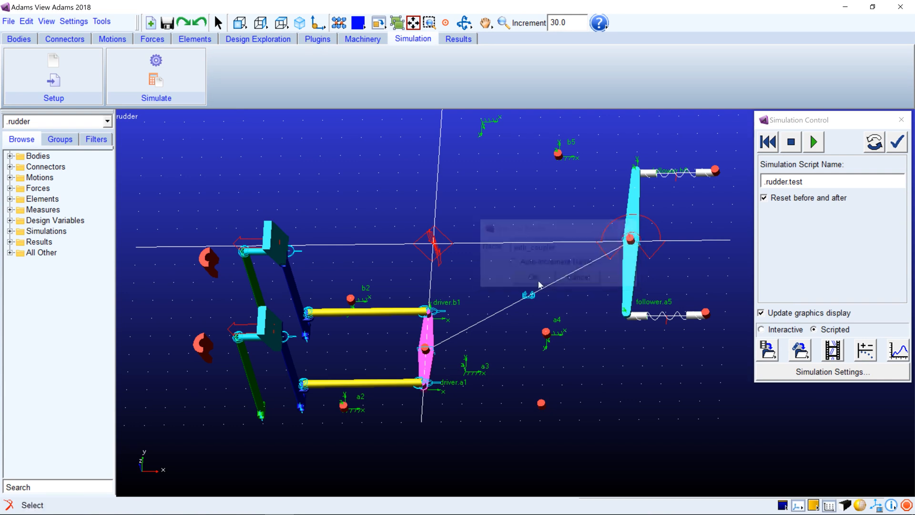
pyautogui.click(897, 125)
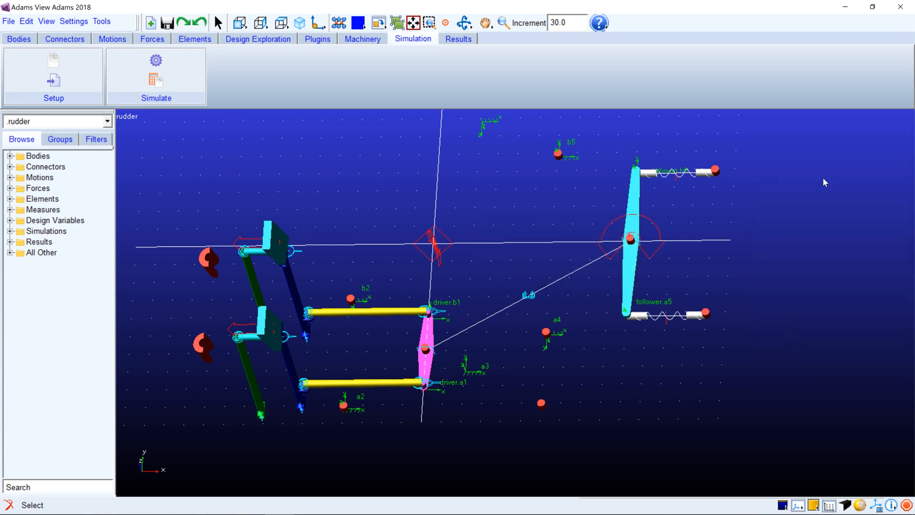
# - Deactivate the coupler cable and its dependents between the driver and the follower
pyautogui.hotkey('shift', 'f')
pyautogui.hotkey('shift', 's')
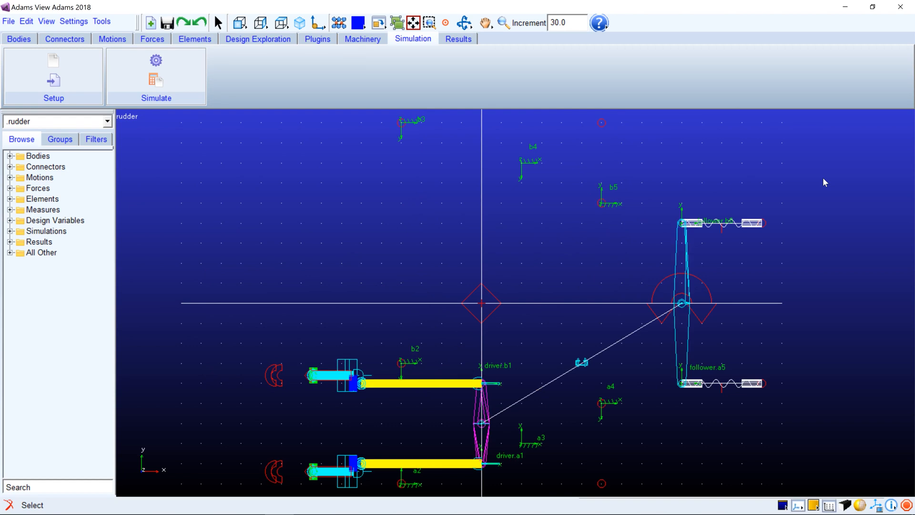
pyautogui.rightClick(582, 363)
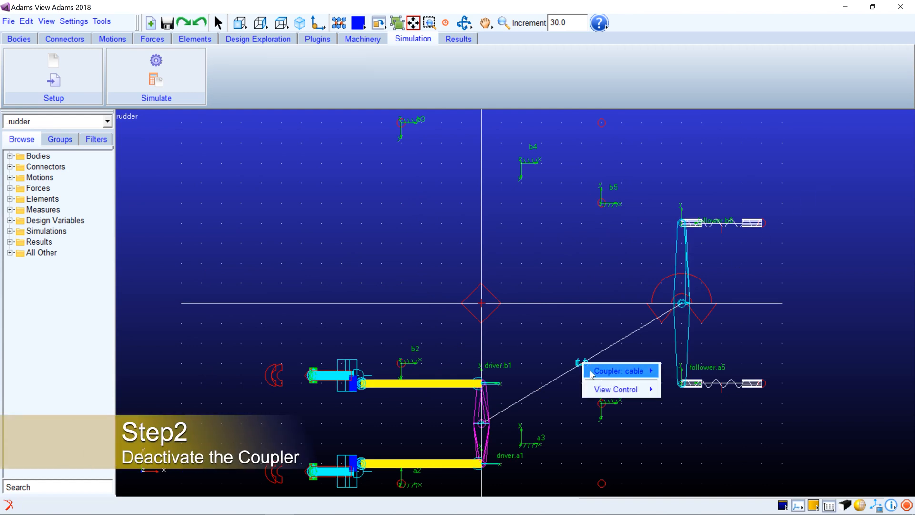
pyautogui.moveTo(591, 374)
pyautogui.click(691, 479)
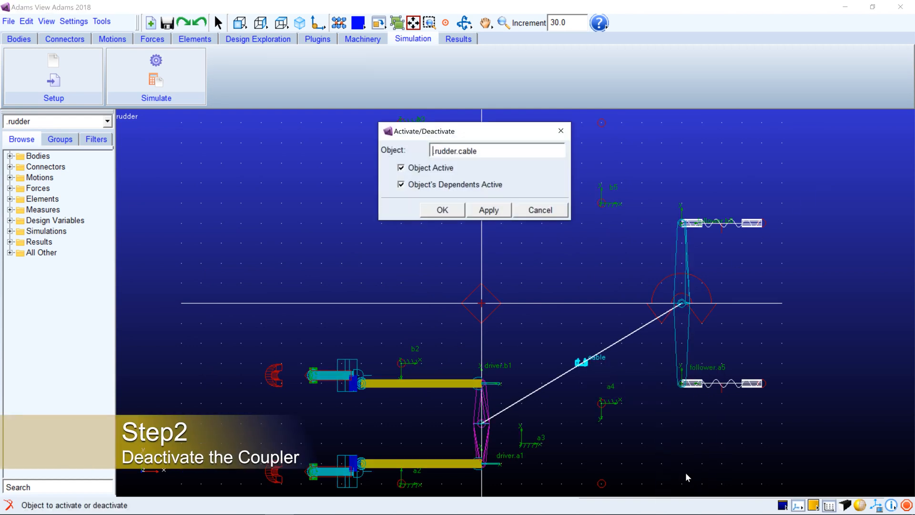
pyautogui.click(445, 169)
pyautogui.click(443, 210)
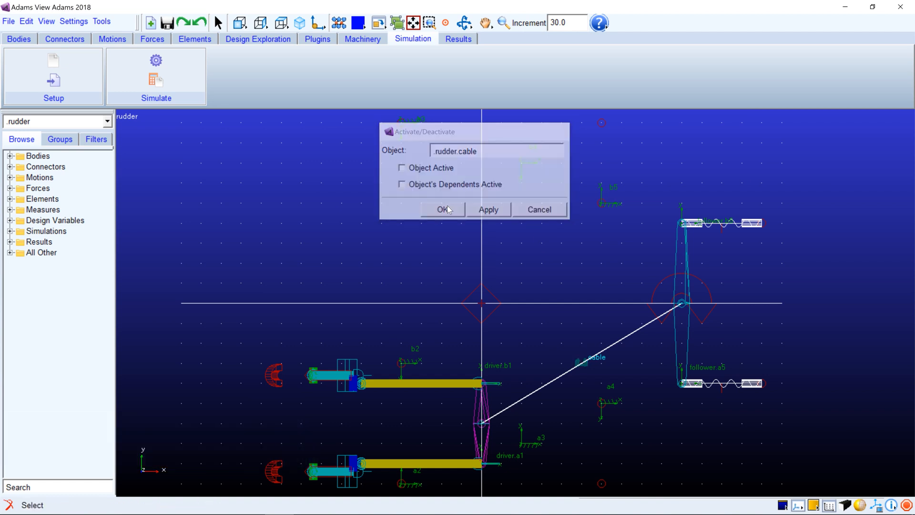
# - Start a new machinery cable system named s with 4 anchors
pyautogui.click(356, 43)
pyautogui.click(441, 72)
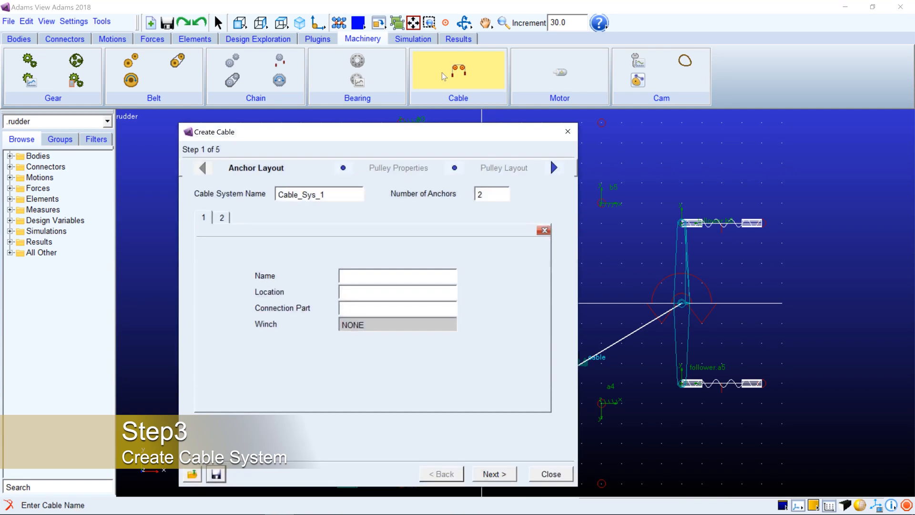
pyautogui.moveTo(362, 196); pyautogui.dragTo(270, 193)
pyautogui.write('s')
pyautogui.press('Tab')
pyautogui.write('4')
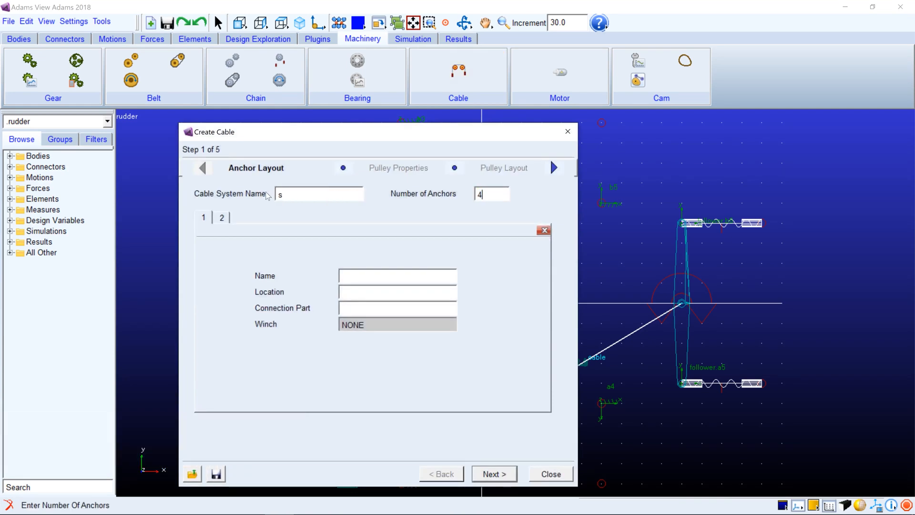
pyautogui.press('Tab')
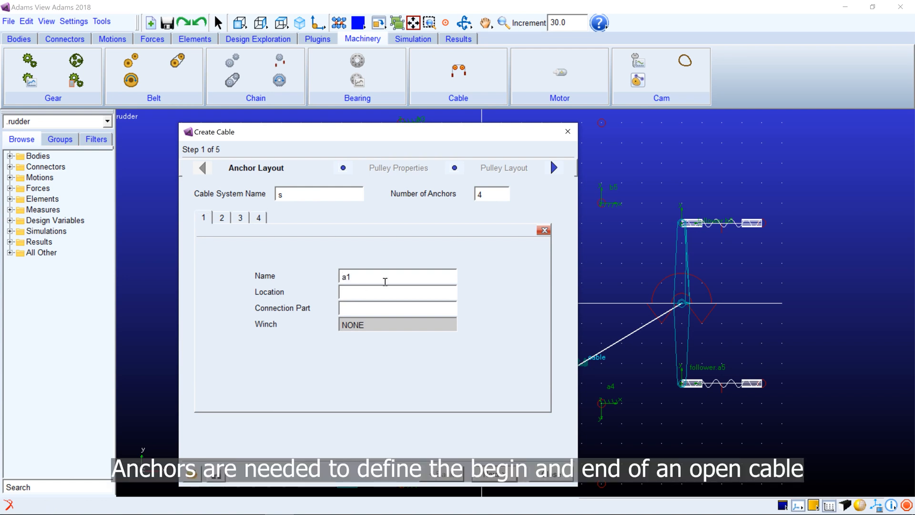
# - Define anchor 1 as a1 at location 0,-400,-20 with driver as the connection part
pyautogui.press('Tab')
pyautogui.write('0,-400')
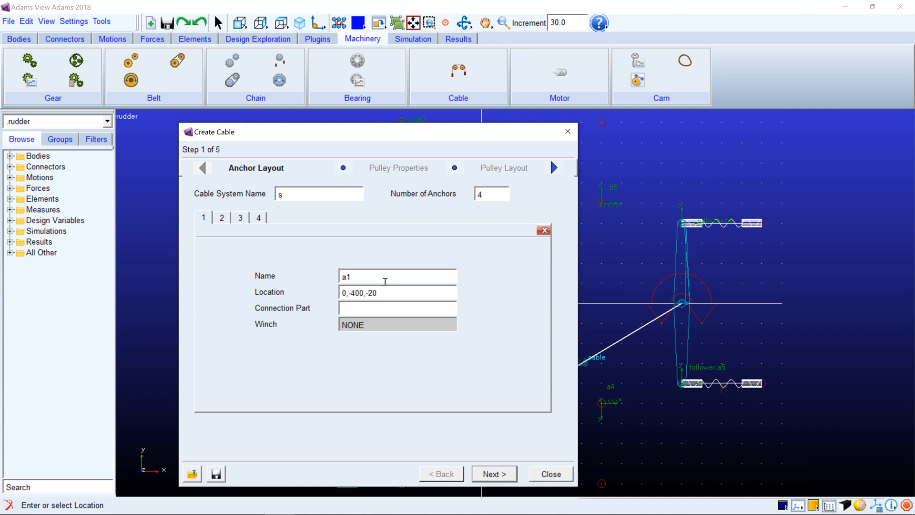
pyautogui.rightClick(390, 310)
pyautogui.moveTo(409, 319)
pyautogui.moveTo(506, 348)
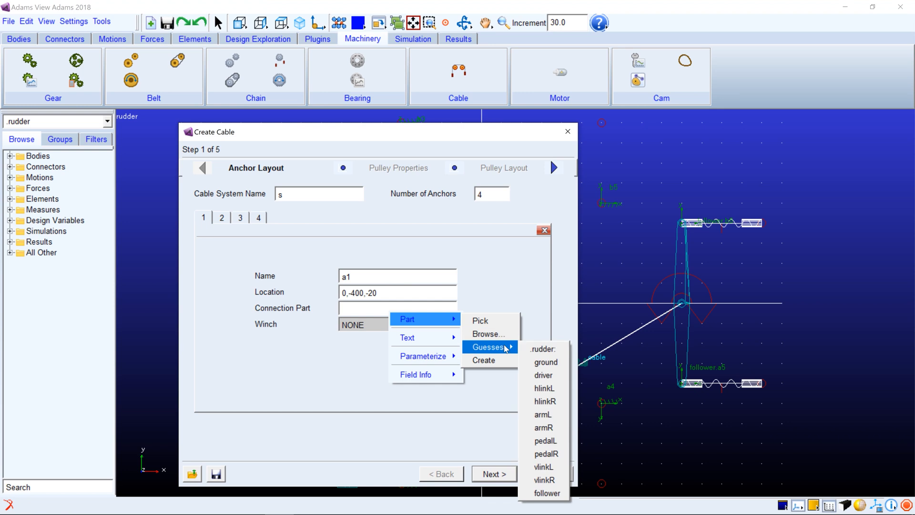
pyautogui.click(538, 374)
# - Define anchor 2 as a5 at location 500,-200,-20 with follower as the connection part
pyautogui.click(222, 220)
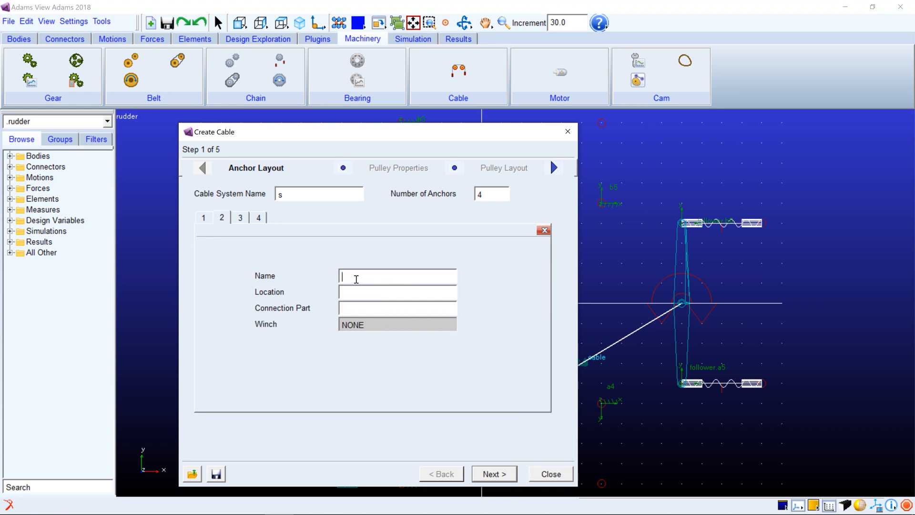
pyautogui.press('Tab')
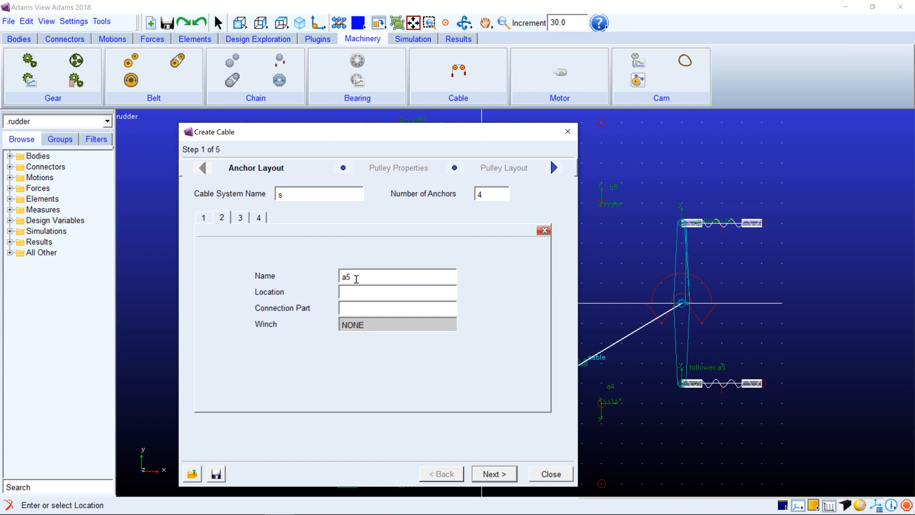
pyautogui.write('500,-200,-20')
pyautogui.rightClick(358, 309)
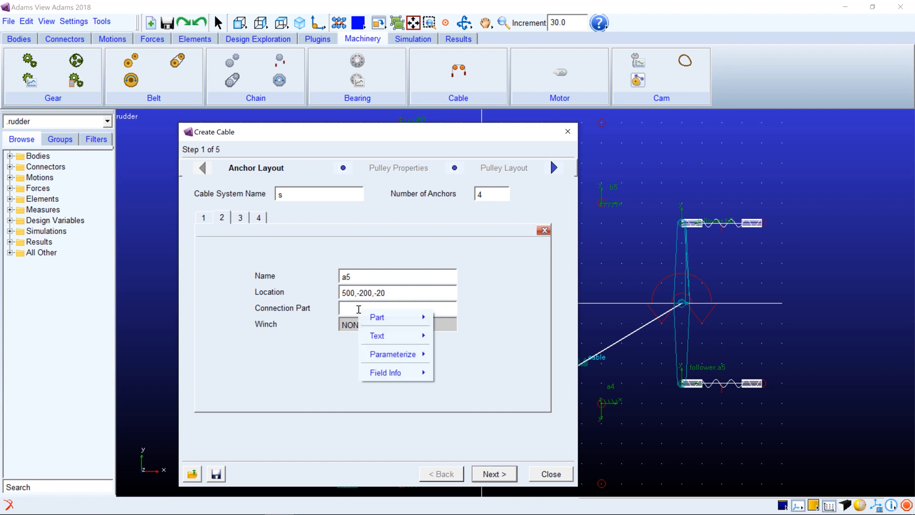
pyautogui.moveTo(381, 317)
pyautogui.moveTo(464, 346)
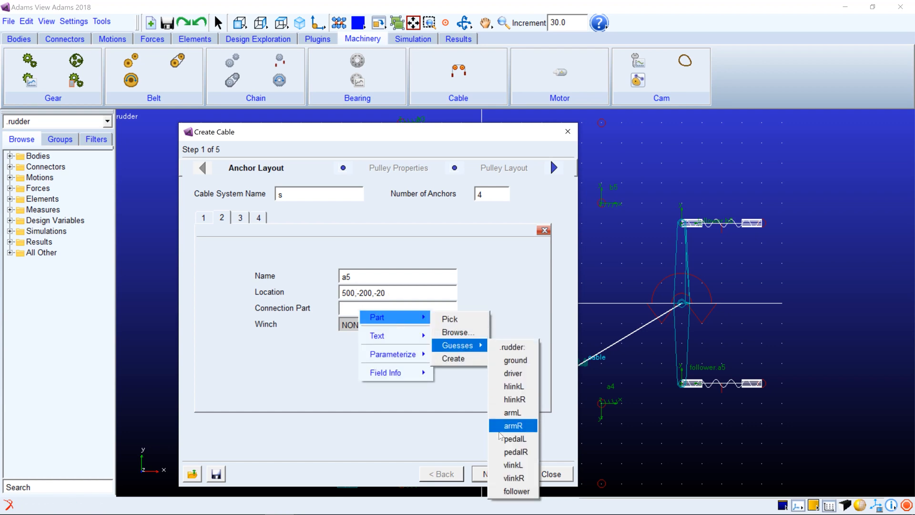
pyautogui.click(508, 492)
# - Define anchor 3 as b1 at location 0,-200,-20 with driver as the connection part
pyautogui.click(240, 217)
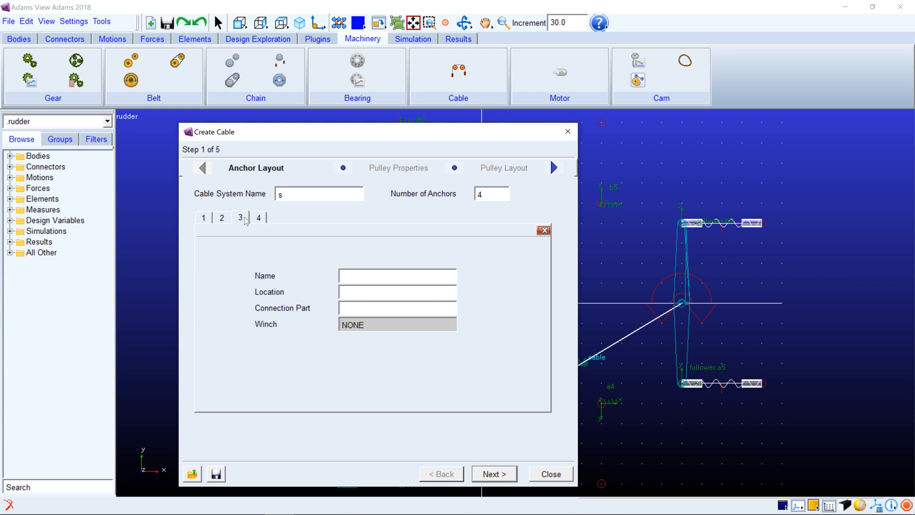
pyautogui.click(364, 276)
pyautogui.write('b1')
pyautogui.press('Tab')
pyautogui.write('0,-200,')
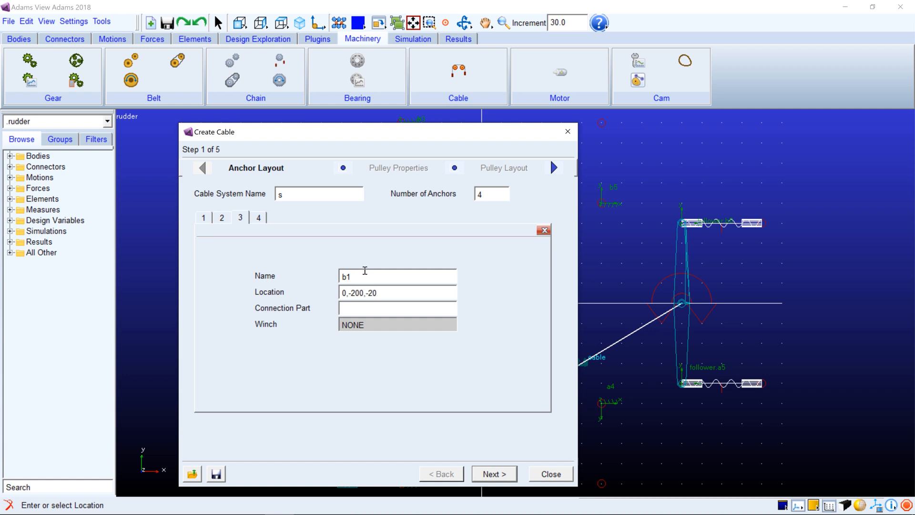
pyautogui.rightClick(364, 306)
pyautogui.moveTo(395, 316)
pyautogui.moveTo(495, 349)
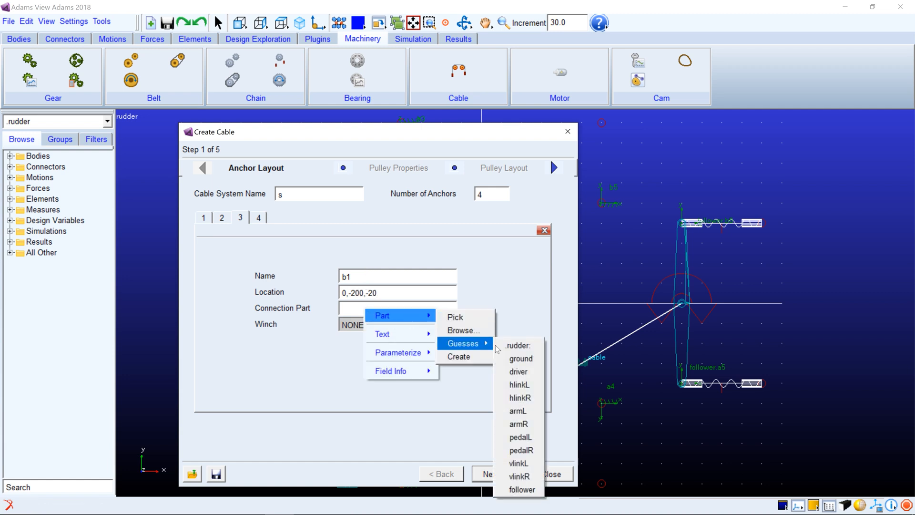
pyautogui.click(518, 371)
# - Define anchor 4 as b6 at location 500,200,-20 connected to follower, and proceed to the pulley properties
pyautogui.click(259, 217)
pyautogui.click(363, 274)
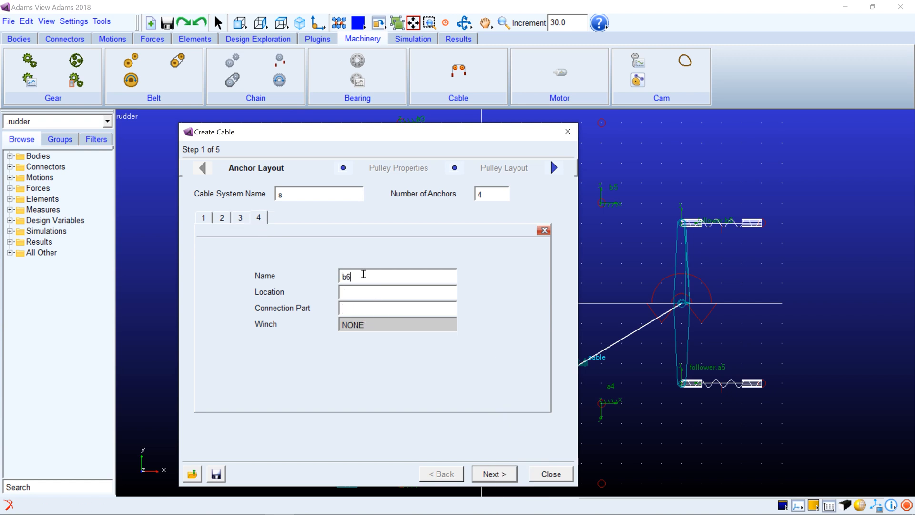
pyautogui.press('Tab')
pyautogui.write('500')
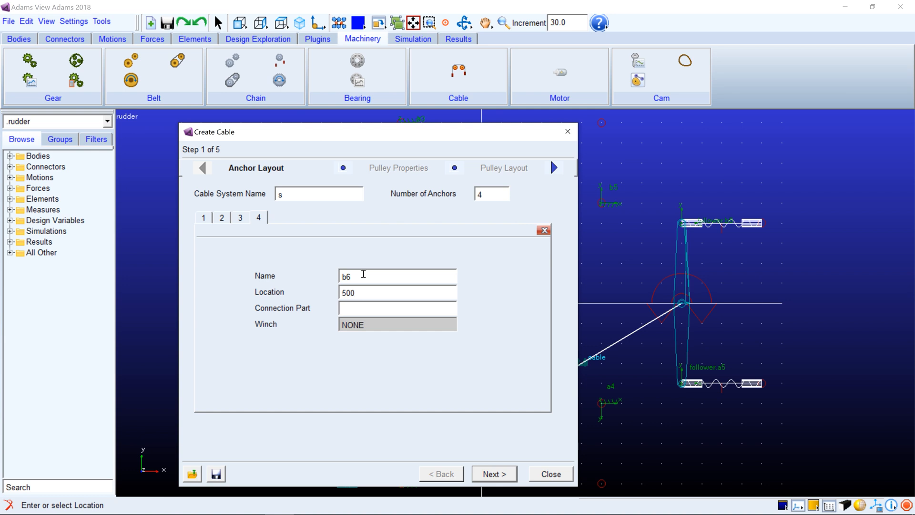
pyautogui.write(',200,-20')
pyautogui.rightClick(374, 312)
pyautogui.moveTo(419, 323)
pyautogui.moveTo(488, 349)
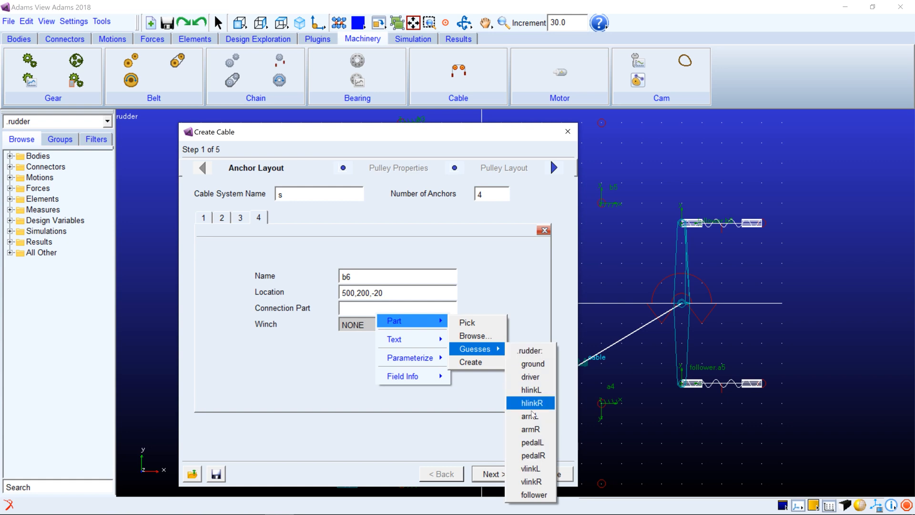
pyautogui.click(534, 494)
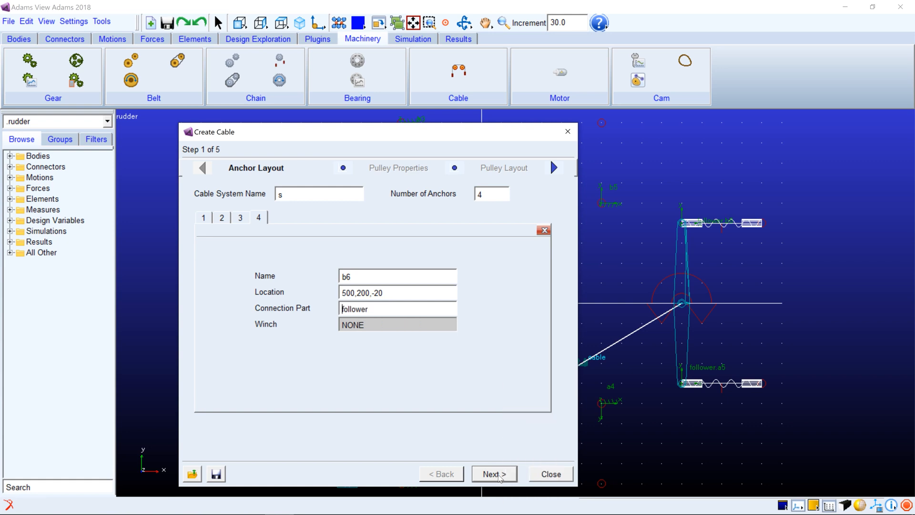
pyautogui.click(495, 473)
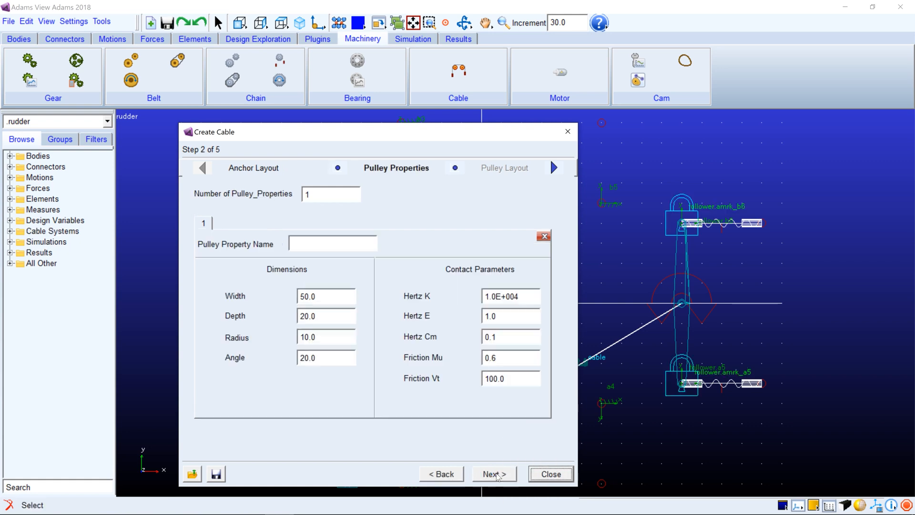
# - Define pulley property p with width 20, depth 5, radius 5 and a new angle, and proceed to the pulley layout
pyautogui.click(359, 243)
pyautogui.write('p')
pyautogui.press('Tab')
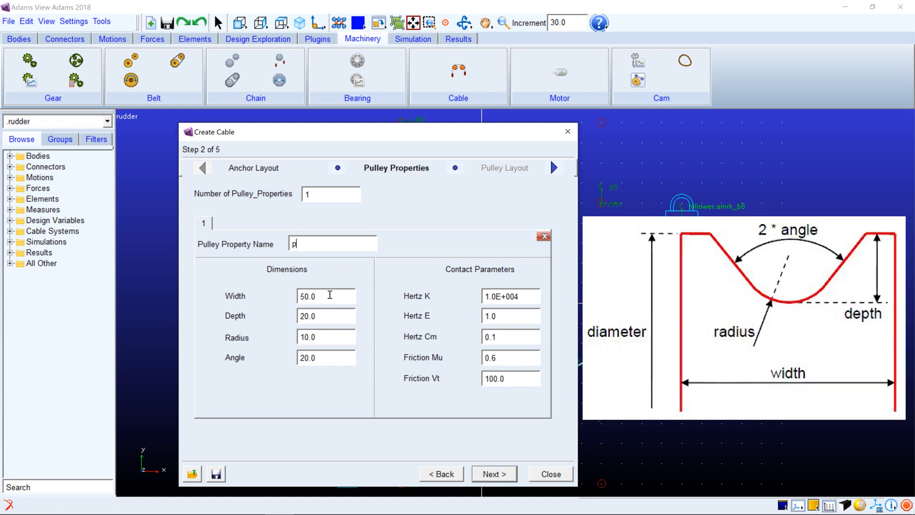
pyautogui.write('20')
pyautogui.press('Tab')
pyautogui.write('5')
pyautogui.press('Tab')
pyautogui.write('5')
pyautogui.press('Tab')
pyautogui.write('4')
pyautogui.click(491, 473)
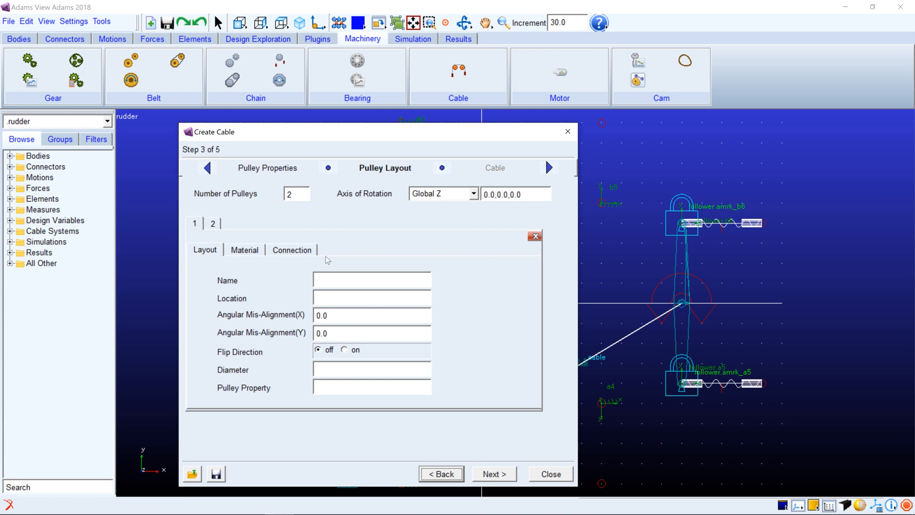
# - Set the number of pulleys to 7 and define pulley 1 as a2 at -200,-450,-20 with a diameter and pulley property p
pyautogui.doubleClick(288, 194)
pyautogui.write('7')
pyautogui.click(343, 279)
pyautogui.write('a')
pyautogui.write('-200')
pyautogui.write(',-45')
pyautogui.write('0,-20')
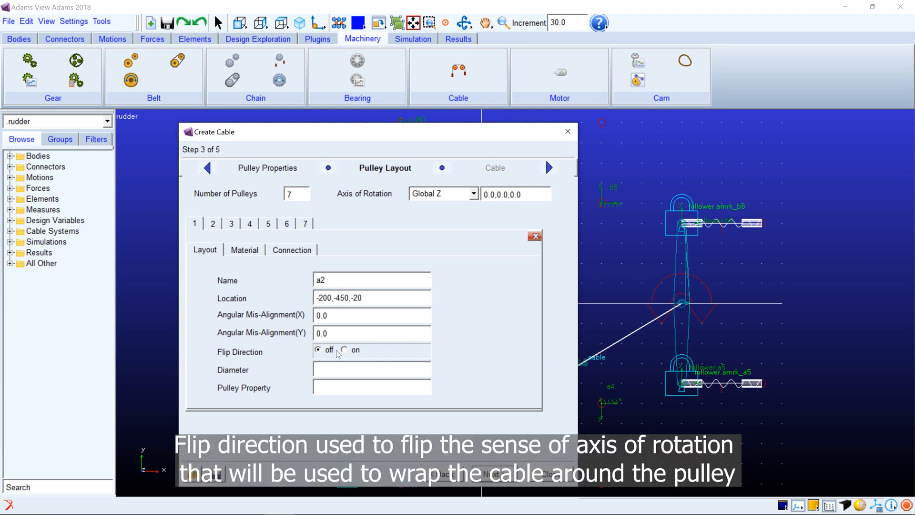
pyautogui.click(333, 371)
pyautogui.press('Tab')
pyautogui.write('p')
# - Define pulley 2 as a3 by entering its location, turning flip direction on and setting the diameter to 100
pyautogui.click(214, 226)
pyautogui.click(344, 282)
pyautogui.write('a3')
pyautogui.press('Tab')
pyautogui.write('10')
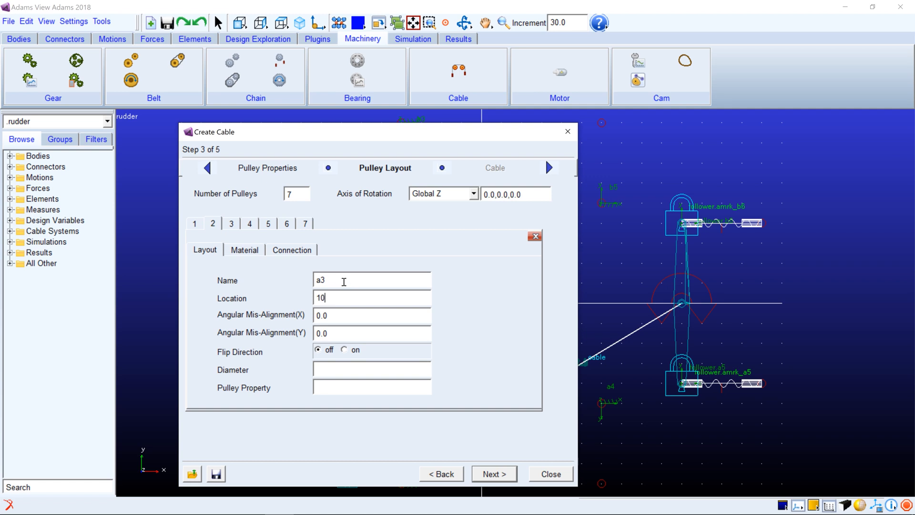
pyautogui.write('0,-35')
pyautogui.click(344, 349)
pyautogui.click(345, 366)
pyautogui.write('100')
# - Define pulley 3 as a4 at location 300,-250,-20 with diameter 100 and pulley property p
pyautogui.click(231, 224)
pyautogui.click(330, 282)
pyautogui.write('a4')
pyautogui.write('300,-25')
pyautogui.write('0,-20')
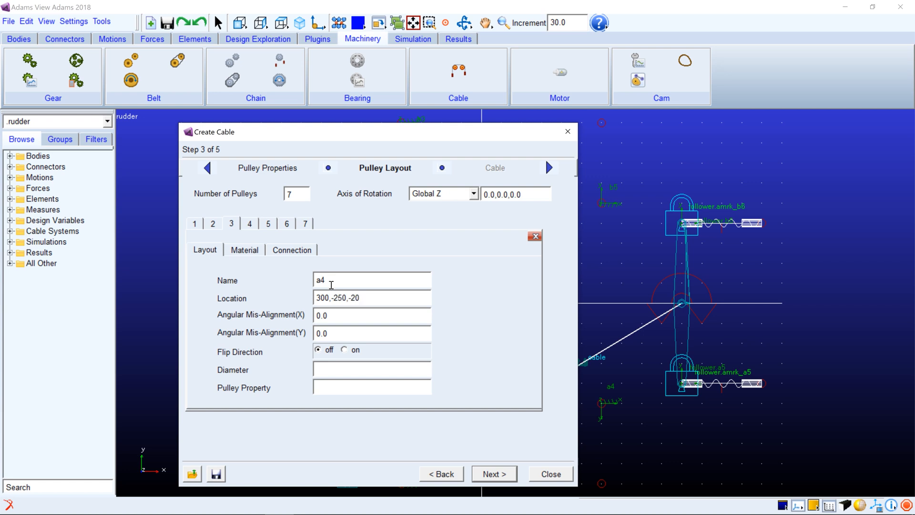
pyautogui.click(339, 370)
pyautogui.write('100')
pyautogui.write('p')
pyautogui.write('l')
# - Define pulley 4 as b2 at location -200,-150,-20 with flip direction on, diameter 100 and pulley property p
pyautogui.click(250, 225)
pyautogui.click(341, 279)
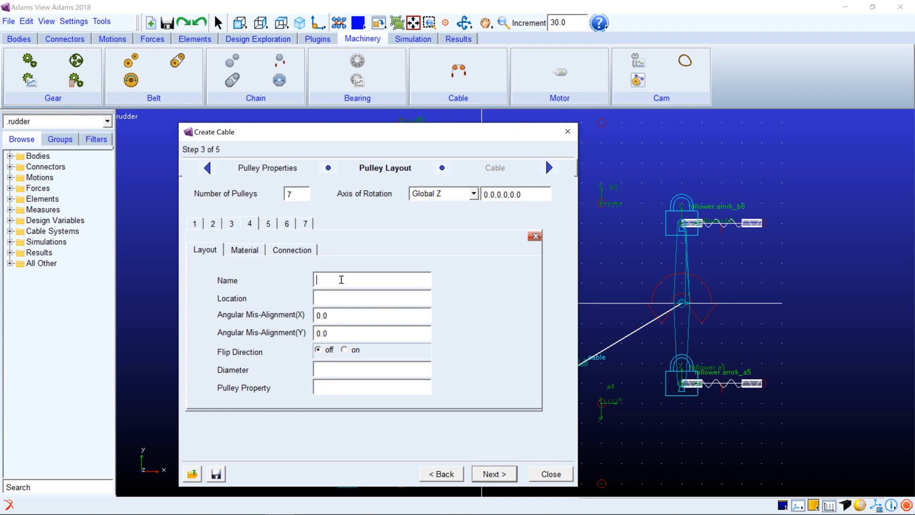
pyautogui.write('b2')
pyautogui.write('-200,')
pyautogui.write('-150,-2')
pyautogui.write('0,2')
pyautogui.write('0')
pyautogui.write('-')
pyautogui.click(344, 350)
pyautogui.click(345, 369)
pyautogui.write('100')
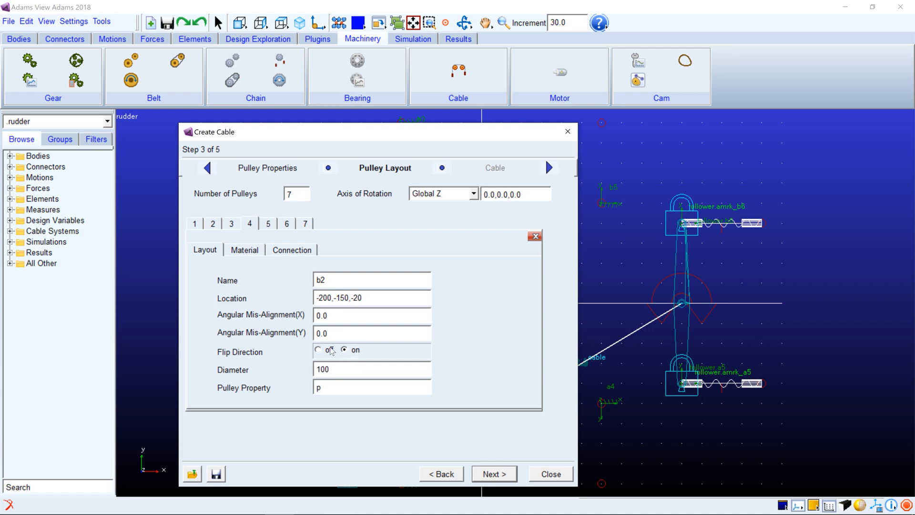
# - Define pulley 5 as b3 at location -200,450,-20 with flip direction on, diameter 100 and pulley property p
pyautogui.click(268, 224)
pyautogui.click(328, 280)
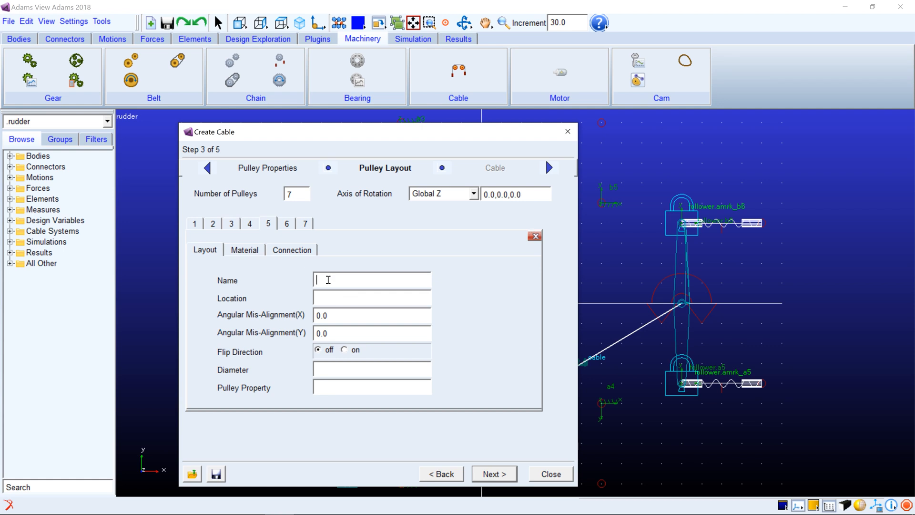
pyautogui.write('b3')
pyautogui.write('-200')
pyautogui.write(',450,-20')
pyautogui.click(345, 350)
pyautogui.click(347, 366)
pyautogui.write('100')
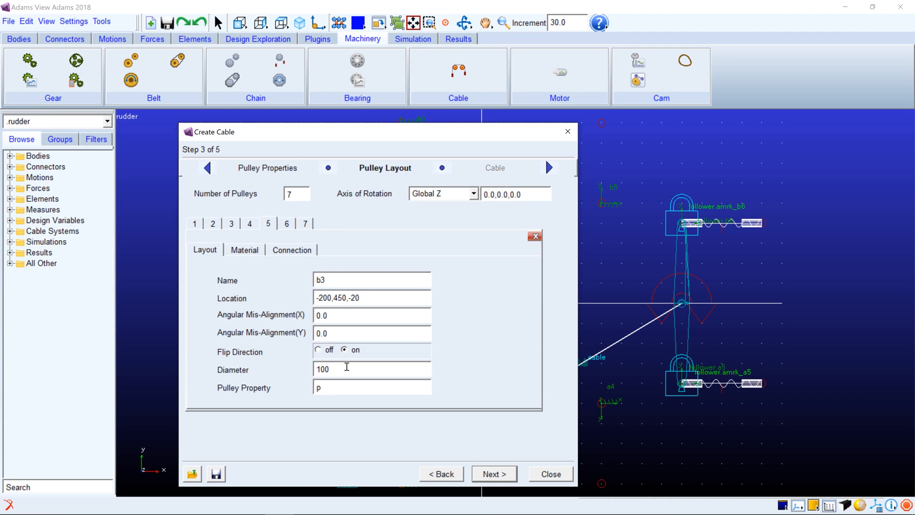
# - Define pulley 6 as b4 by entering its location and setting the diameter to 100
pyautogui.click(289, 225)
pyautogui.click(343, 276)
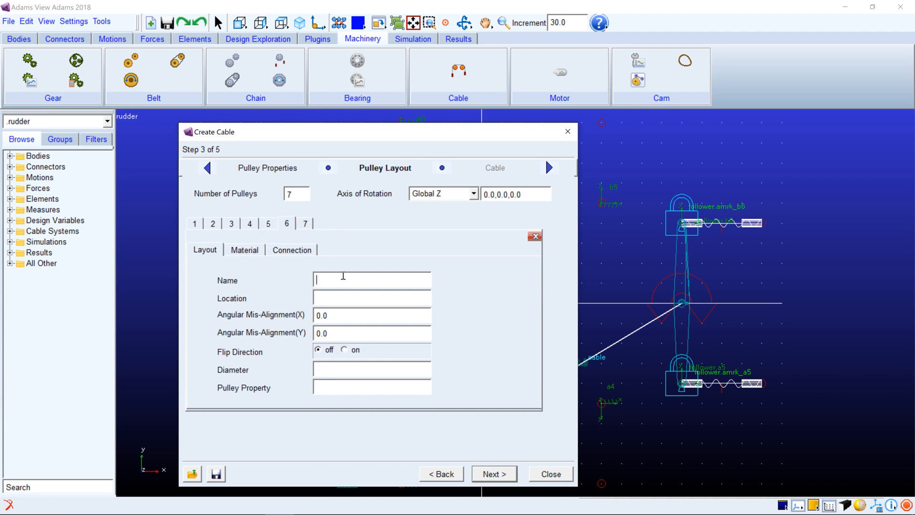
pyautogui.write('b4')
pyautogui.press('Tab')
pyautogui.write('1')
pyautogui.write('350,-20')
pyautogui.click(331, 363)
pyautogui.write('100')
# - Define pulley 7 as b5 at 300,250,-20 with flip direction on and pulley property p, finishing the pulley layout
pyautogui.click(307, 225)
pyautogui.click(325, 278)
pyautogui.write('b5300,250,-20')
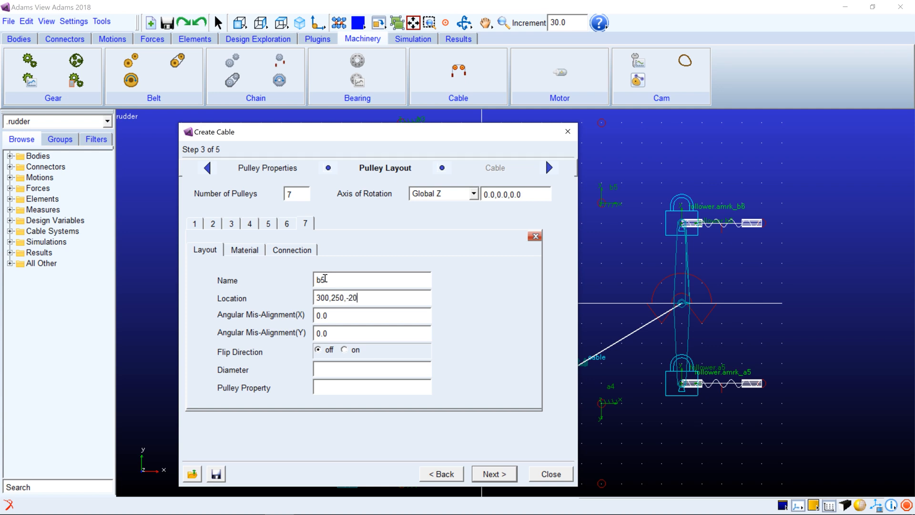
pyautogui.click(343, 349)
pyautogui.click(342, 372)
pyautogui.press('Tab')
pyautogui.write('p')
pyautogui.click(494, 474)
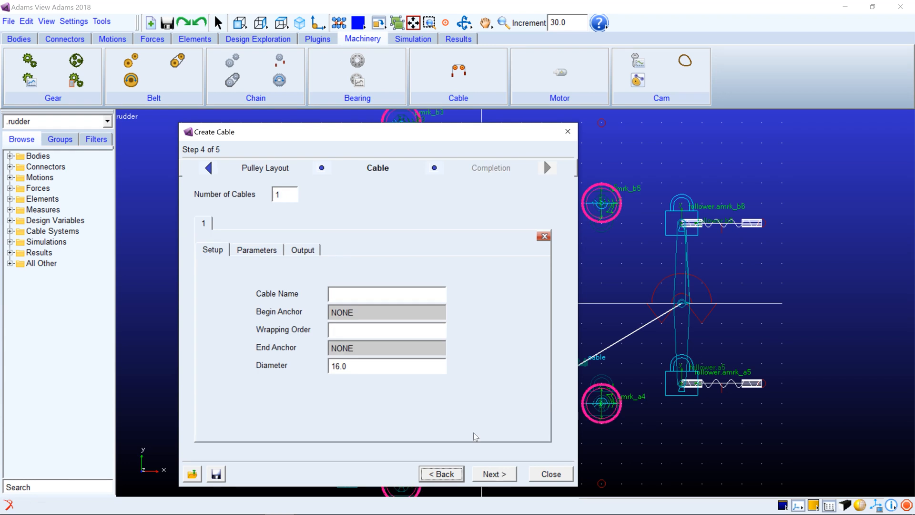
# - Name the first cable ac and choose a1 as its begin anchor
pyautogui.click(358, 293)
pyautogui.write('ac')
pyautogui.rightClick(356, 312)
pyautogui.moveTo(431, 317)
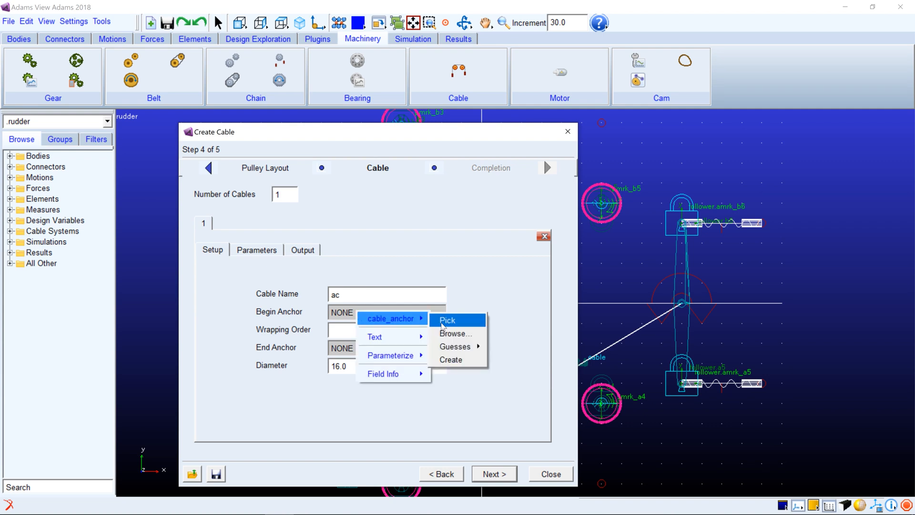
pyautogui.moveTo(453, 345)
pyautogui.click(509, 361)
pyautogui.click(403, 335)
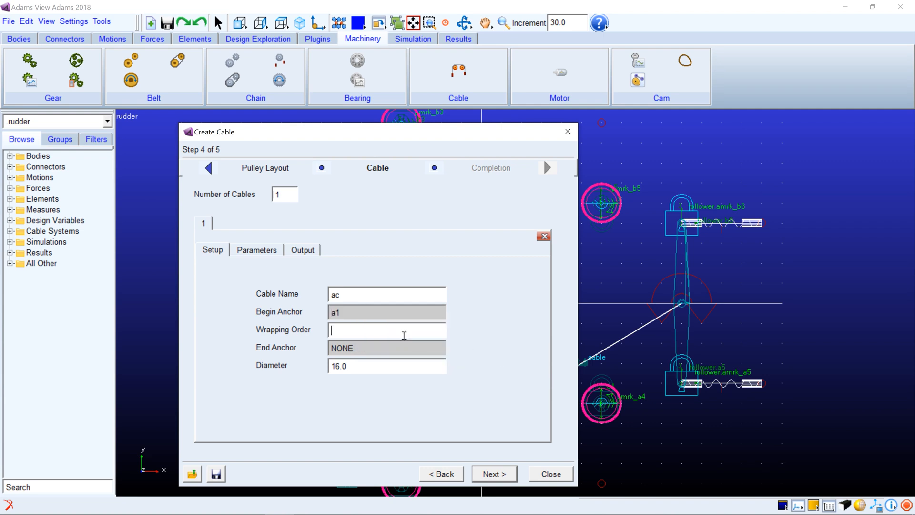
# - Give cable ac the wrapping order a2,a3,a4, end anchor a5 and a diameter of 3
pyautogui.write('a2,a3,a4')
pyautogui.rightClick(391, 344)
pyautogui.moveTo(426, 355)
pyautogui.moveTo(496, 386)
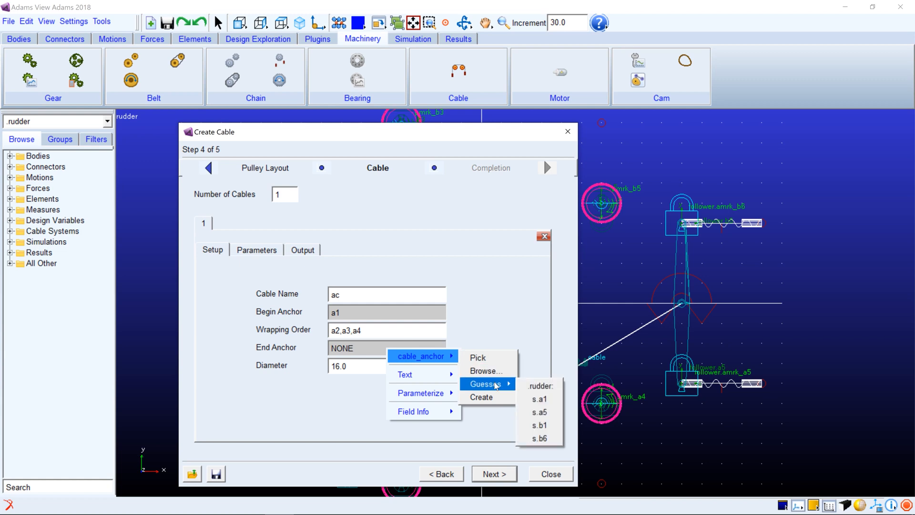
pyautogui.click(536, 412)
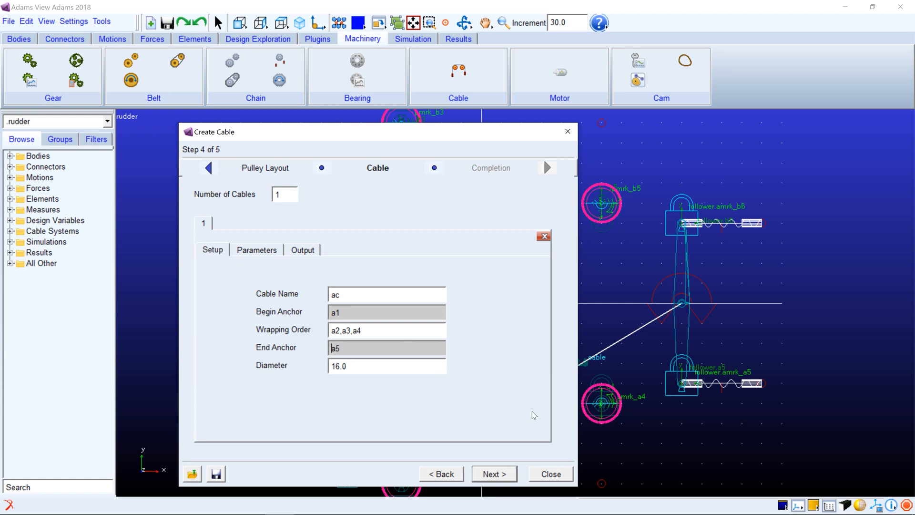
pyautogui.moveTo(359, 366); pyautogui.dragTo(316, 366)
pyautogui.write('3')
# - Set cable ac's preload to 100 and its solver to auto
pyautogui.click(257, 250)
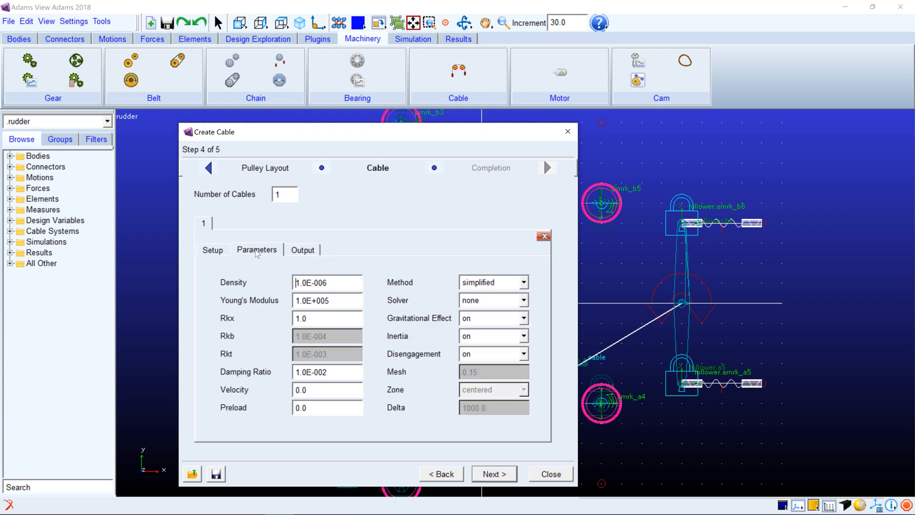
pyautogui.moveTo(332, 406); pyautogui.dragTo(272, 406)
pyautogui.write('100')
pyautogui.click(464, 301)
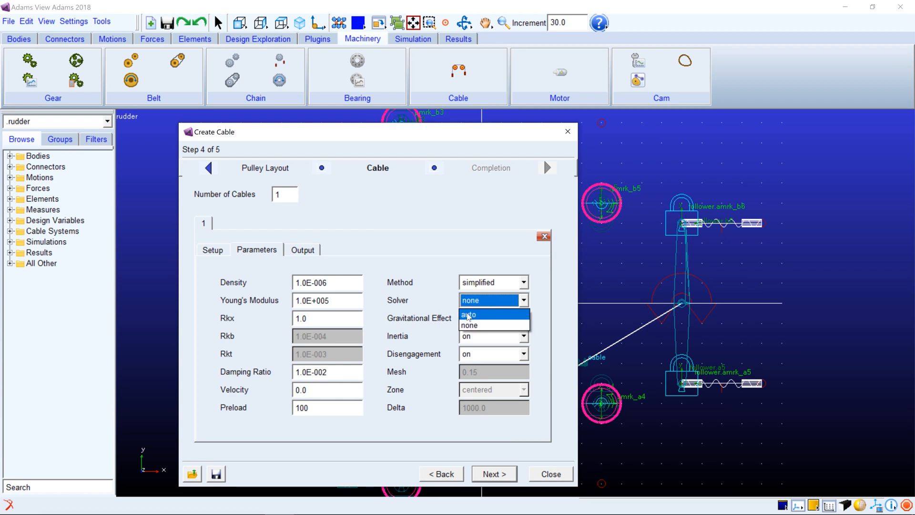
pyautogui.click(467, 315)
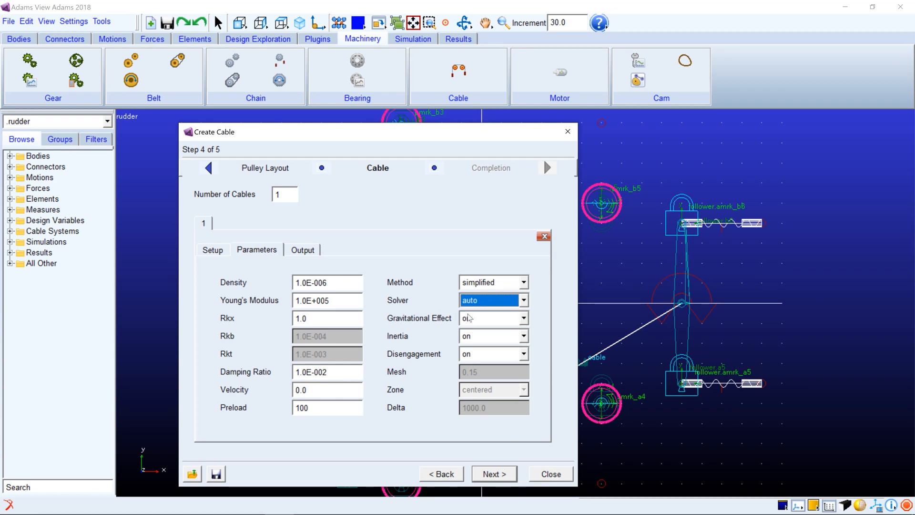
# - Request outputs 1,2,3,4,5 for both the pulley results and the span results of cable ac
pyautogui.click(295, 245)
pyautogui.doubleClick(301, 288)
pyautogui.write('1,2,3,4,5')
pyautogui.moveTo(339, 288); pyautogui.dragTo(294, 287)
pyautogui.hotkey('ctrl', 'c')
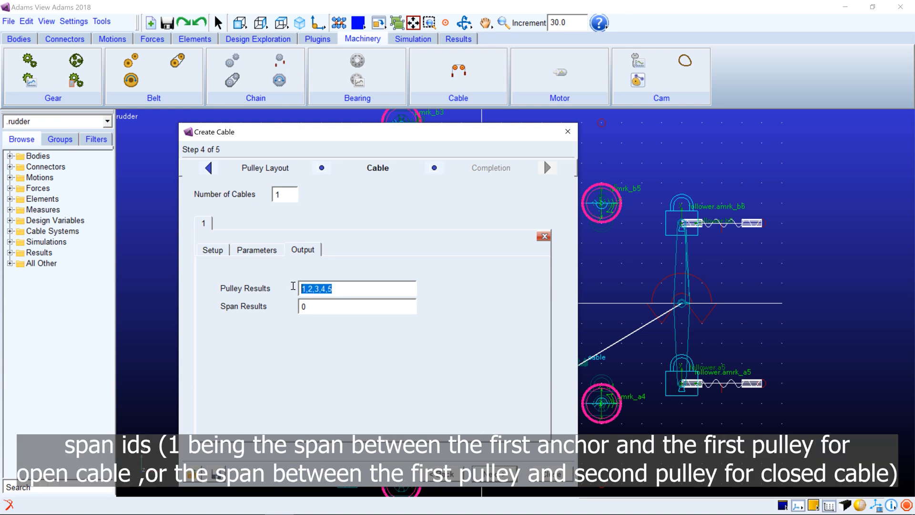
pyautogui.doubleClick(299, 306)
pyautogui.hotkey('ctrl', 'v')
# - Set the number of cables to 2 and name the second cable bc with begin anchor b1
pyautogui.doubleClick(275, 196)
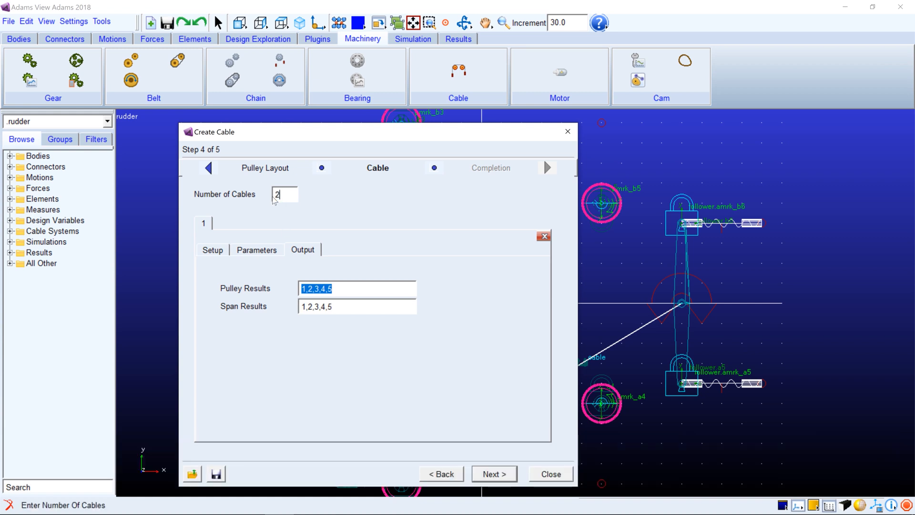
pyautogui.write('2')
pyautogui.press('Return')
pyautogui.click(222, 224)
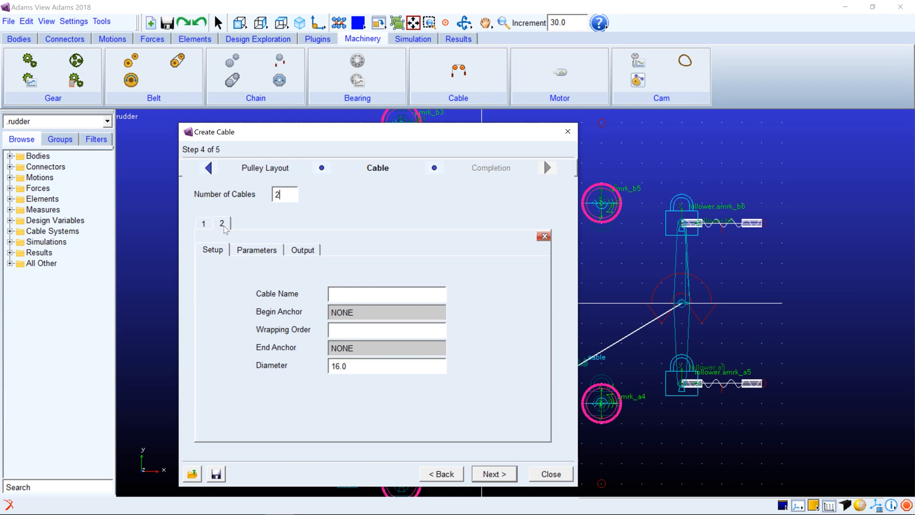
pyautogui.click(353, 292)
pyautogui.write('bc')
pyautogui.rightClick(356, 312)
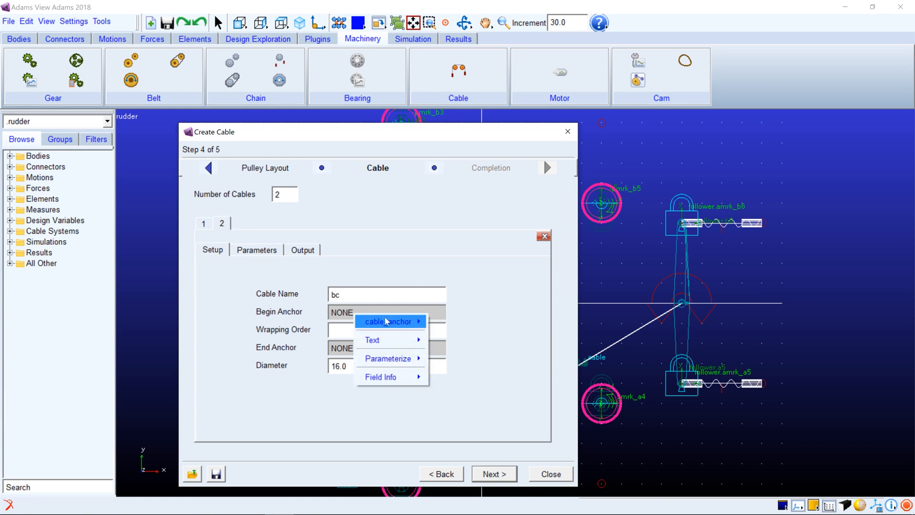
pyautogui.moveTo(409, 322)
pyautogui.moveTo(462, 352)
pyautogui.click(507, 388)
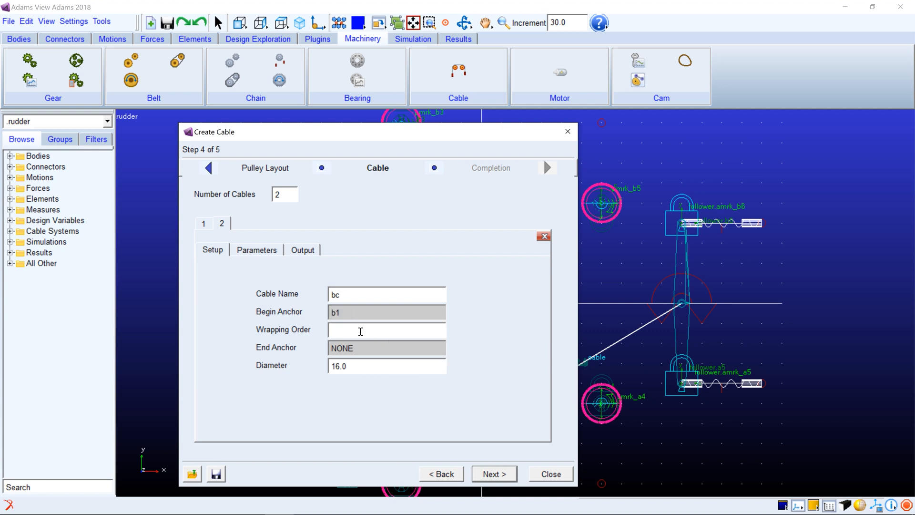
# - Give cable bc the wrapping order b2,b3,b4,b5, end anchor b6 and a diameter of 5
pyautogui.write('b2,b3,b4,b5')
pyautogui.rightClick(363, 350)
pyautogui.moveTo(397, 358)
pyautogui.moveTo(460, 385)
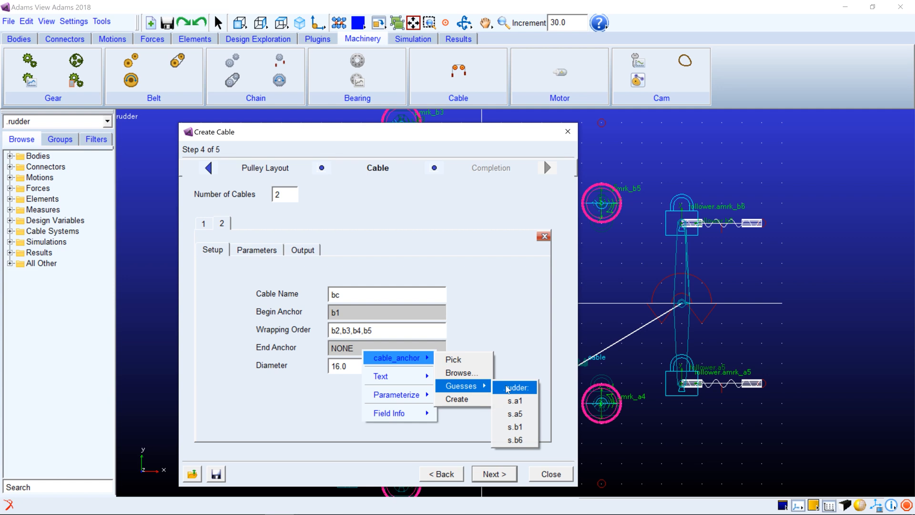
pyautogui.click(514, 439)
pyautogui.moveTo(365, 368); pyautogui.dragTo(329, 367)
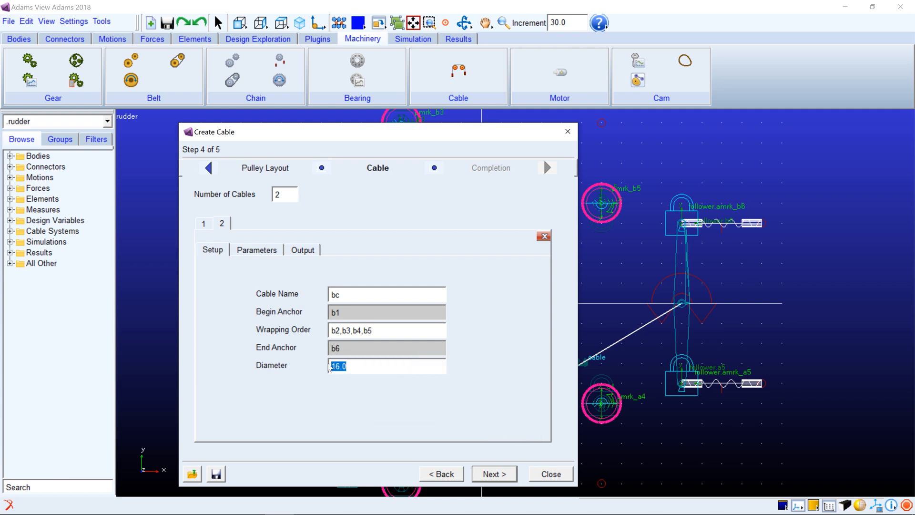
pyautogui.write('5')
# - Set cable bc's preload to 100 and its solver to auto
pyautogui.click(255, 252)
pyautogui.click(315, 405)
pyautogui.doubleClick(301, 407)
pyautogui.write('100')
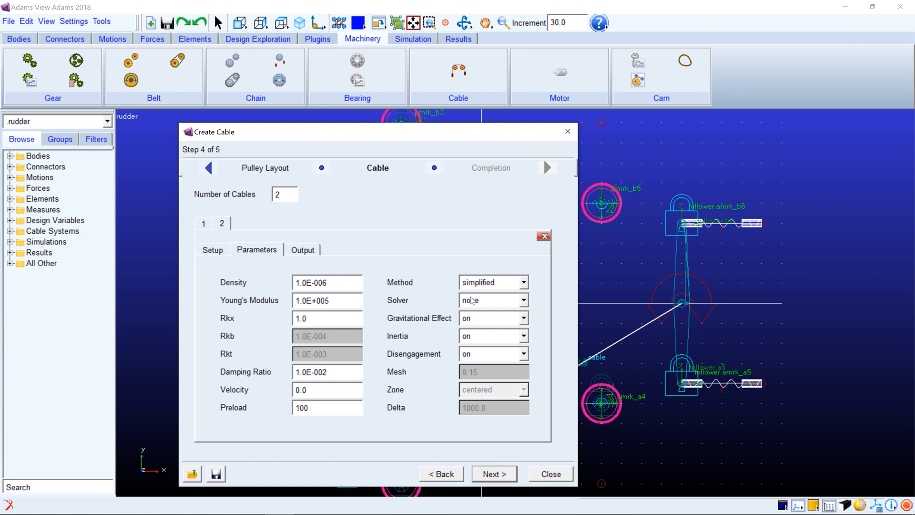
pyautogui.click(473, 300)
pyautogui.click(470, 315)
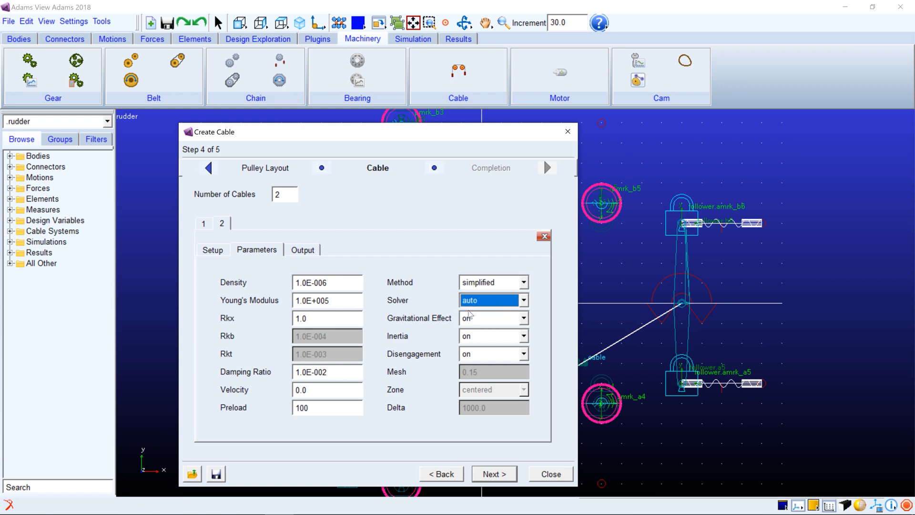
# - Request pulley and span results 1,2,3,4,5,6 for cable bc and proceed to complete the cable system
pyautogui.click(293, 251)
pyautogui.doubleClick(303, 288)
pyautogui.write('1')
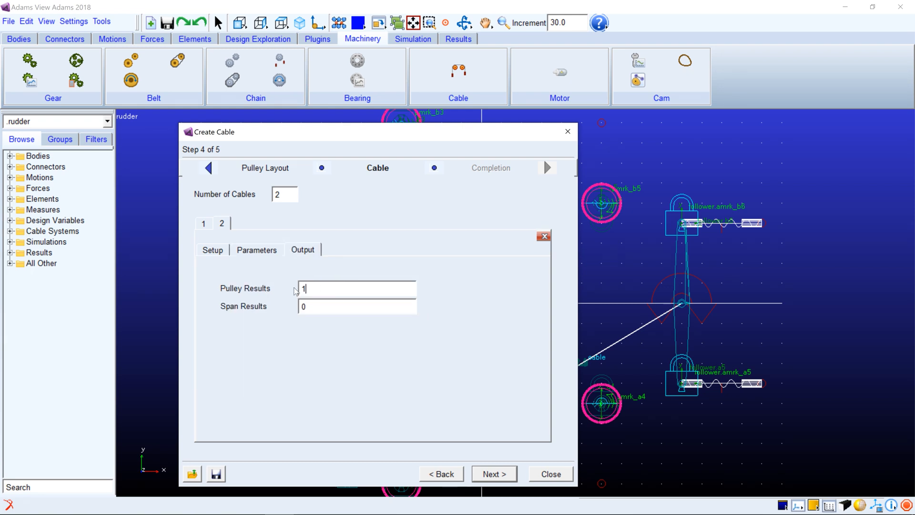
pyautogui.write(',2,3,4,5,6')
pyautogui.moveTo(350, 288); pyautogui.dragTo(289, 295)
pyautogui.hotkey('ctrl', 'c')
pyautogui.doubleClick(301, 307)
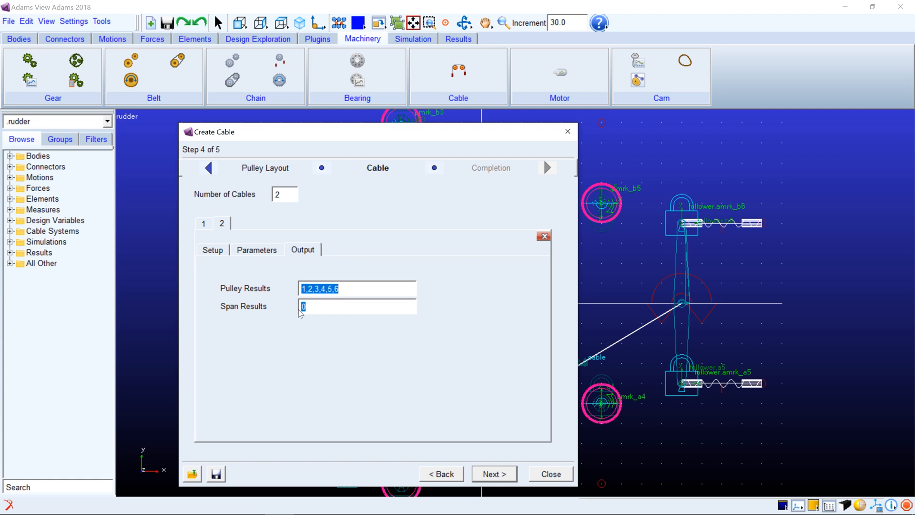
pyautogui.hotkey('ctrl', 'v')
pyautogui.click(487, 472)
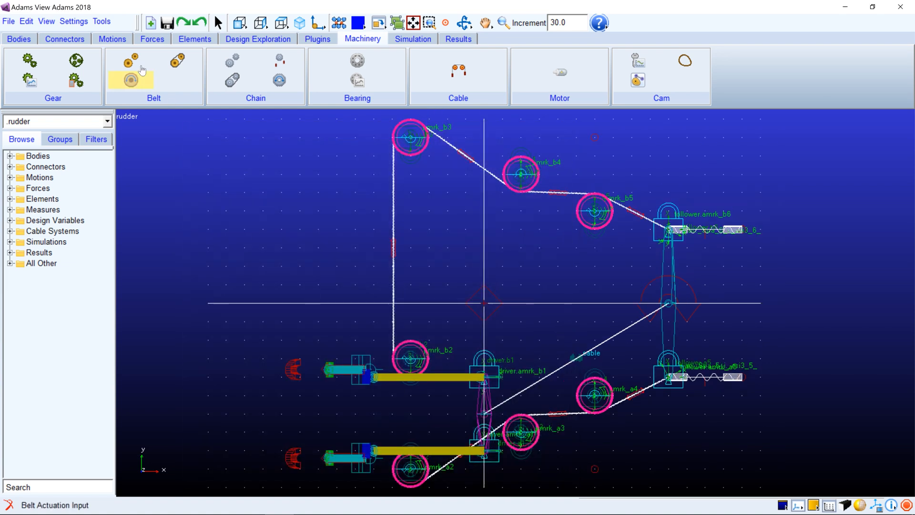
# - Set the force scale in the force graphics settings to 0.1
pyautogui.click(74, 22)
pyautogui.click(98, 173)
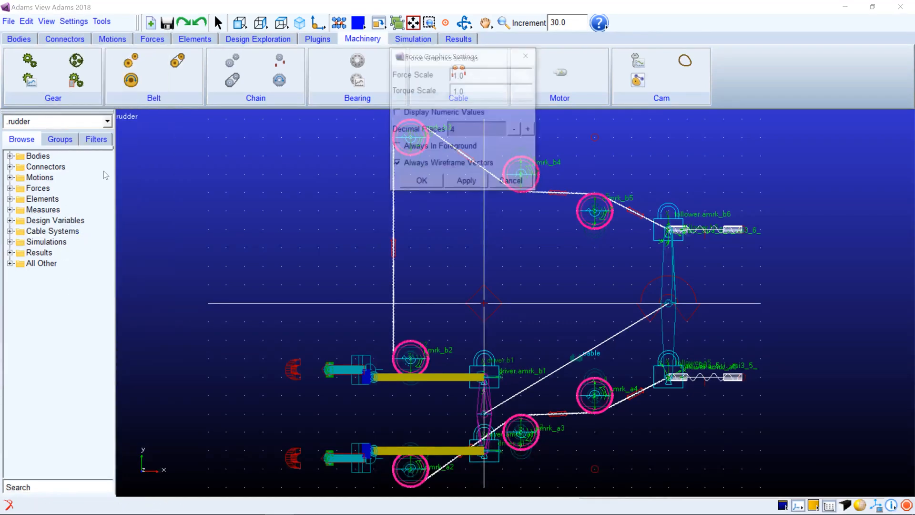
pyautogui.moveTo(469, 77); pyautogui.dragTo(449, 79)
pyautogui.write('0.1')
pyautogui.click(422, 183)
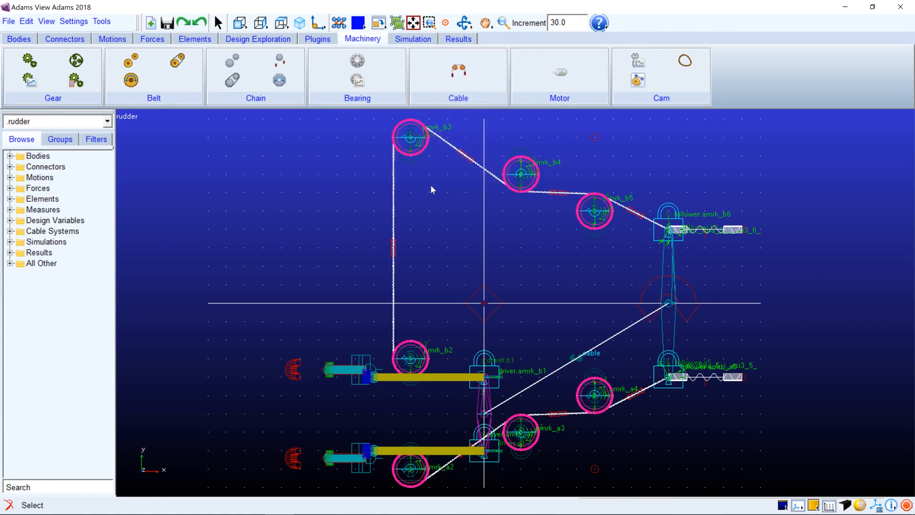
# - Rerun the scripted simulation .rudder.Last_Sim on the shaded cable model and dismiss the message window
pyautogui.click(413, 39)
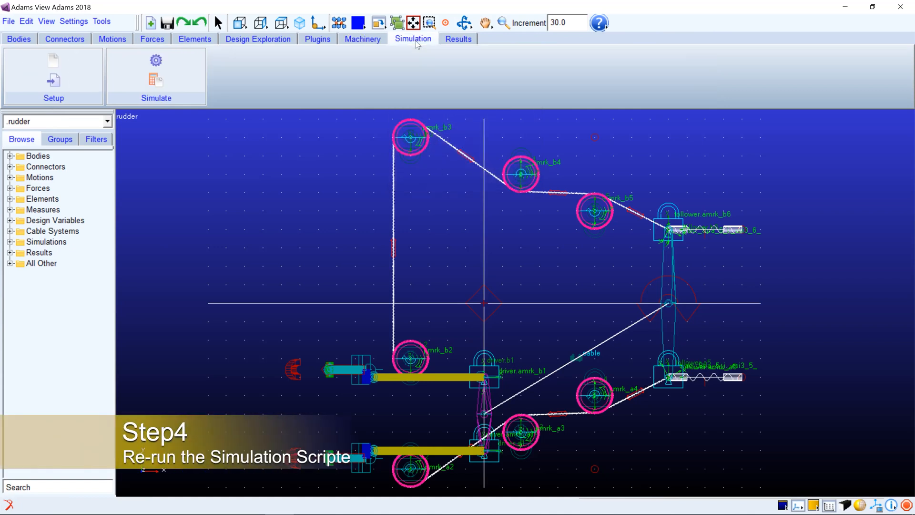
pyautogui.click(170, 89)
pyautogui.moveTo(662, 198); pyautogui.dragTo(590, 200)
pyautogui.rightClick(589, 203)
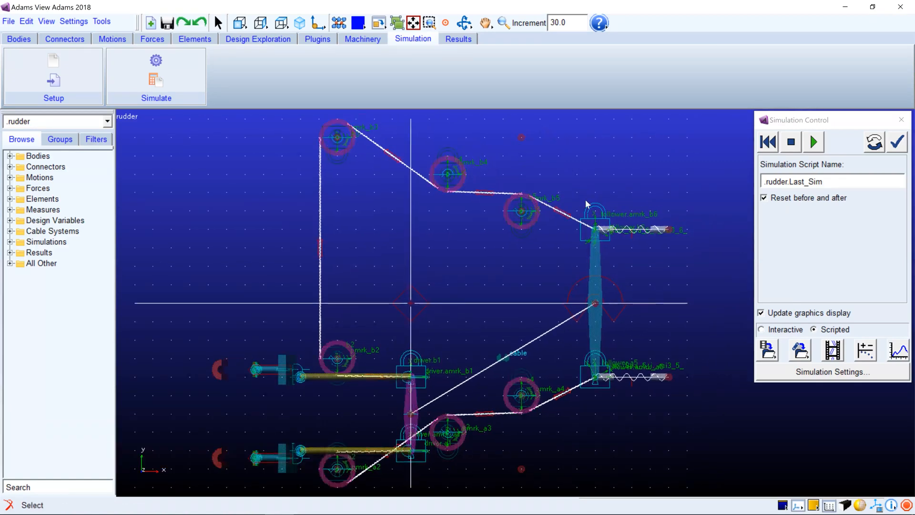
pyautogui.press('r')
pyautogui.moveTo(500, 299); pyautogui.dragTo(478, 266)
pyautogui.rightClick(489, 274)
pyautogui.press('t')
pyautogui.rightClick(485, 275)
pyautogui.press('r')
pyautogui.rightClick(478, 266)
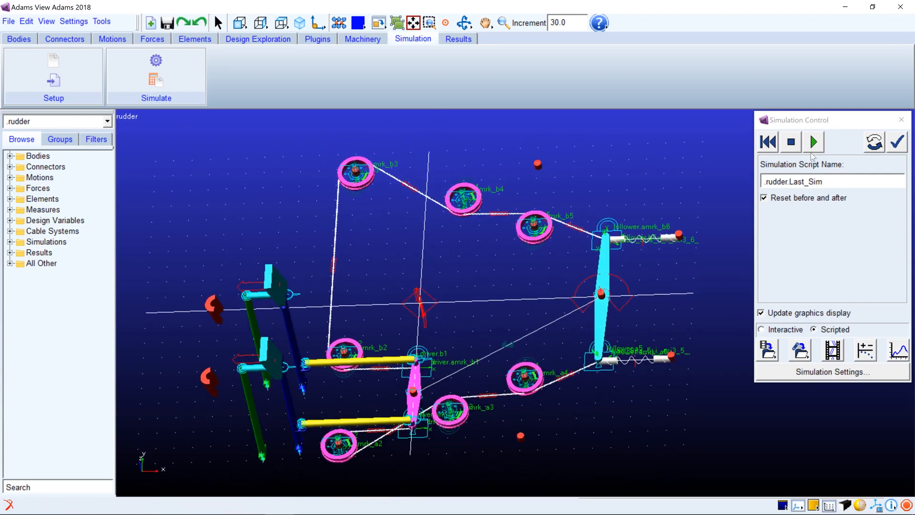
pyautogui.click(812, 143)
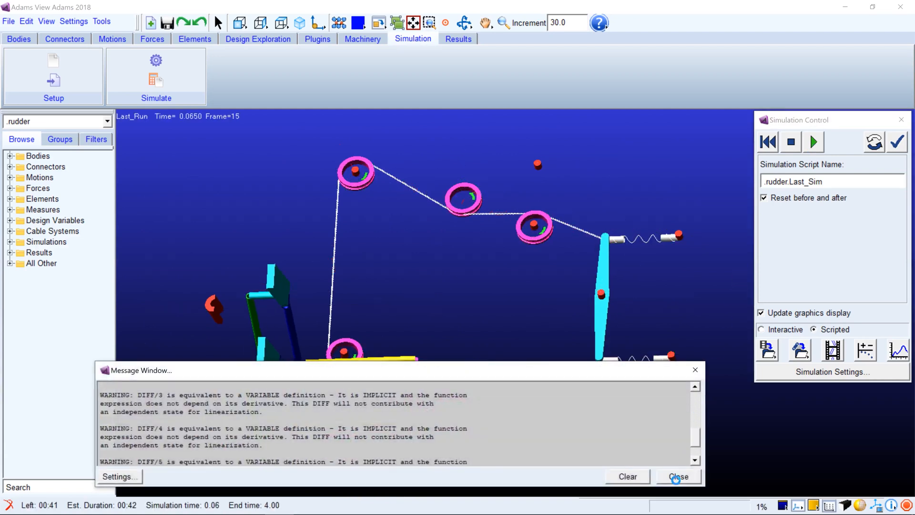
pyautogui.click(677, 476)
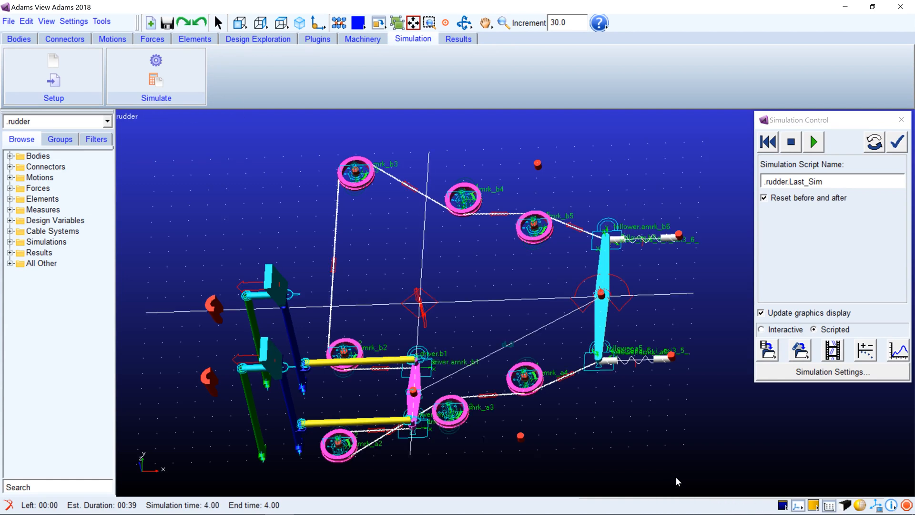
# - Save the run results as with_cables and close the simulation control
pyautogui.click(767, 349)
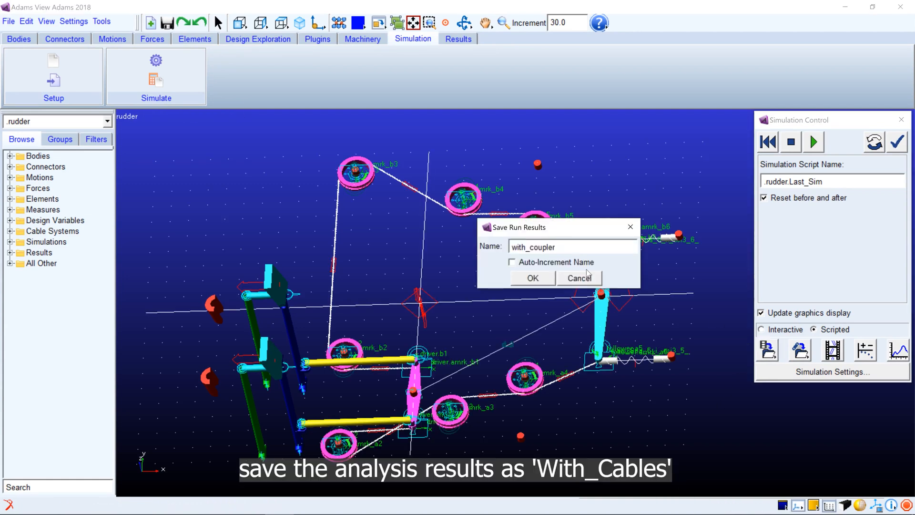
pyautogui.moveTo(567, 246); pyautogui.dragTo(537, 247)
pyautogui.write('ables')
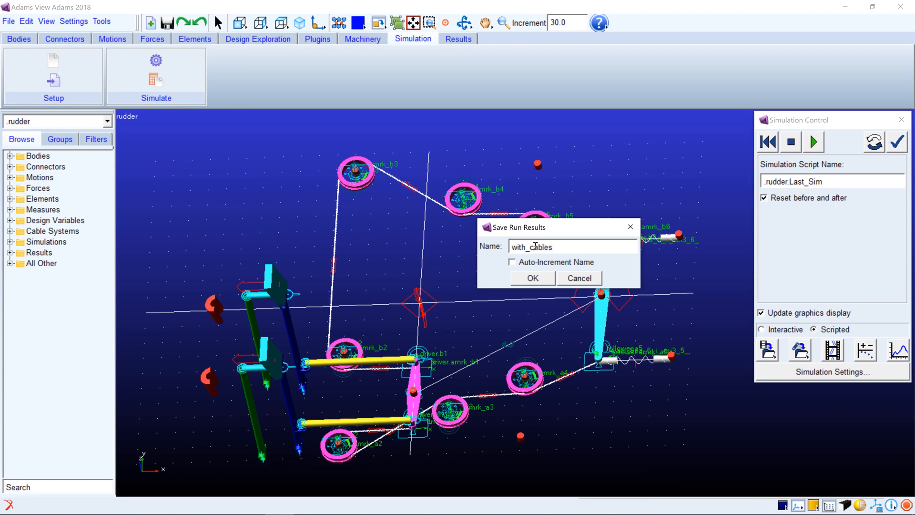
pyautogui.click(532, 277)
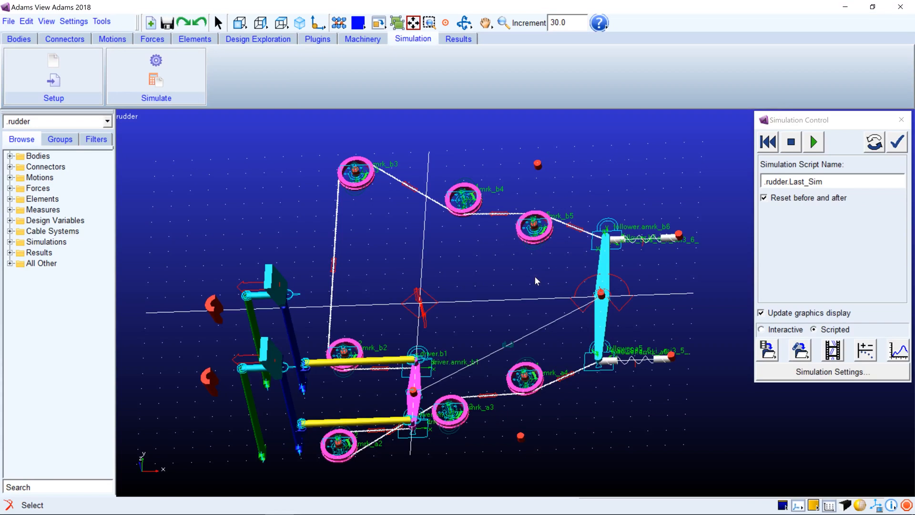
pyautogui.click(901, 119)
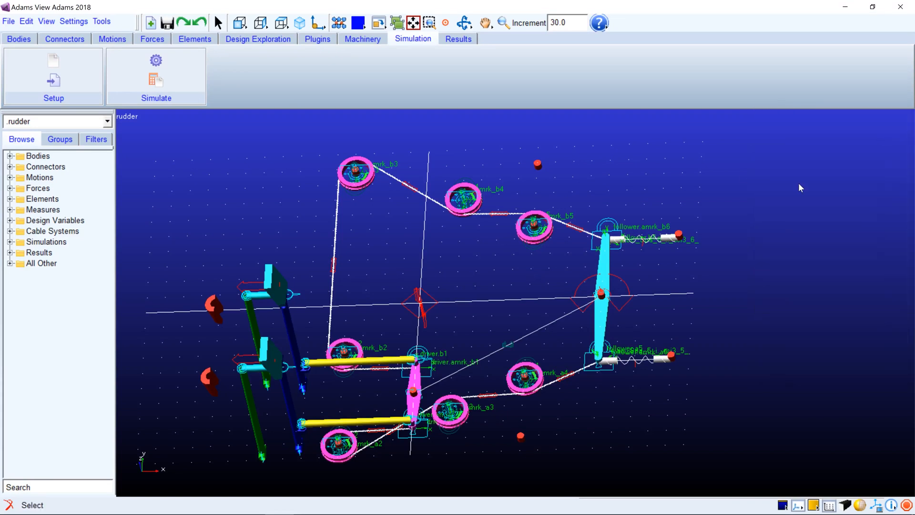
# - Switch to Adams PostProcessor from the rudder model and maximize its window
pyautogui.hotkey('shift', 'f')
pyautogui.press('f')
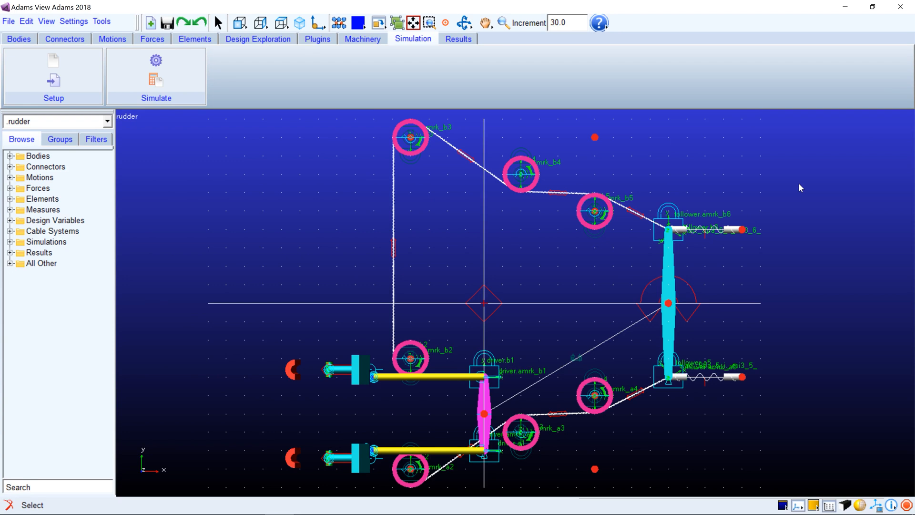
pyautogui.click(472, 41)
pyautogui.click(155, 69)
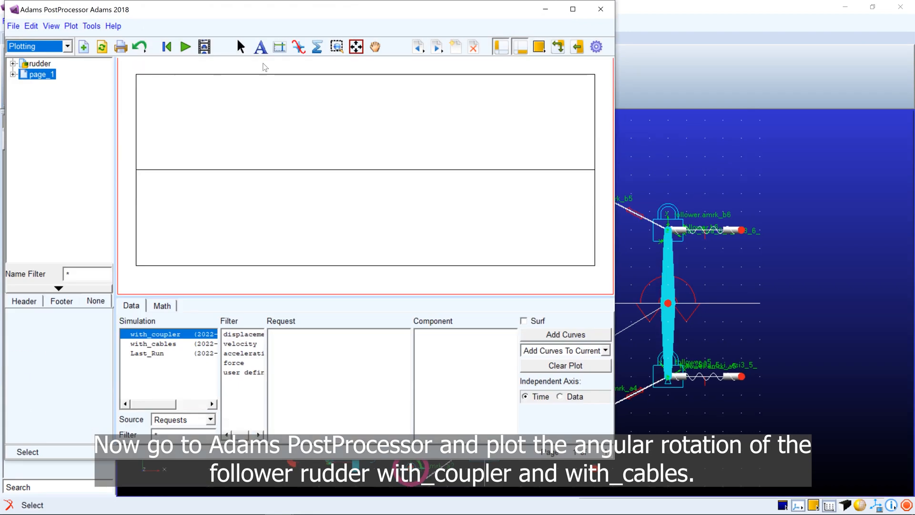
pyautogui.click(573, 9)
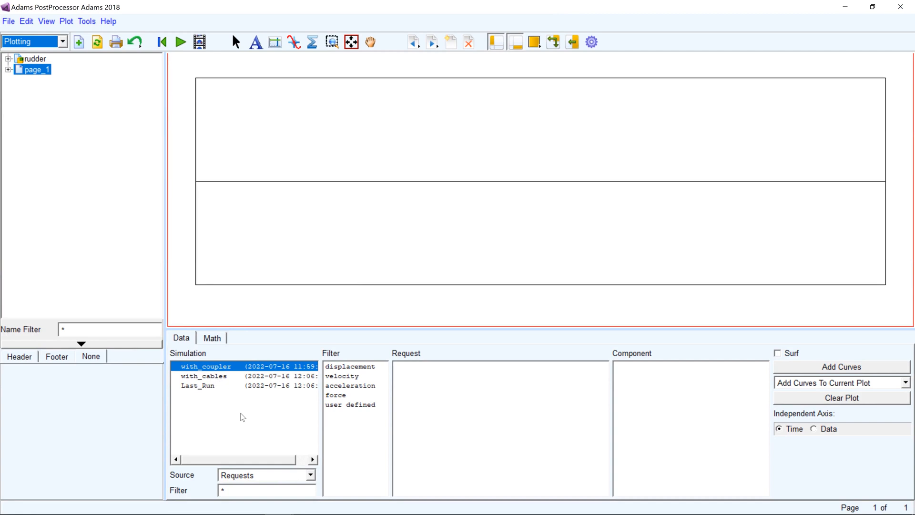
# - Plot the PSI component of the follower_XFORM result set for with_coupler and with_cables, and move the legend above the curves
pyautogui.click(264, 475)
pyautogui.click(243, 508)
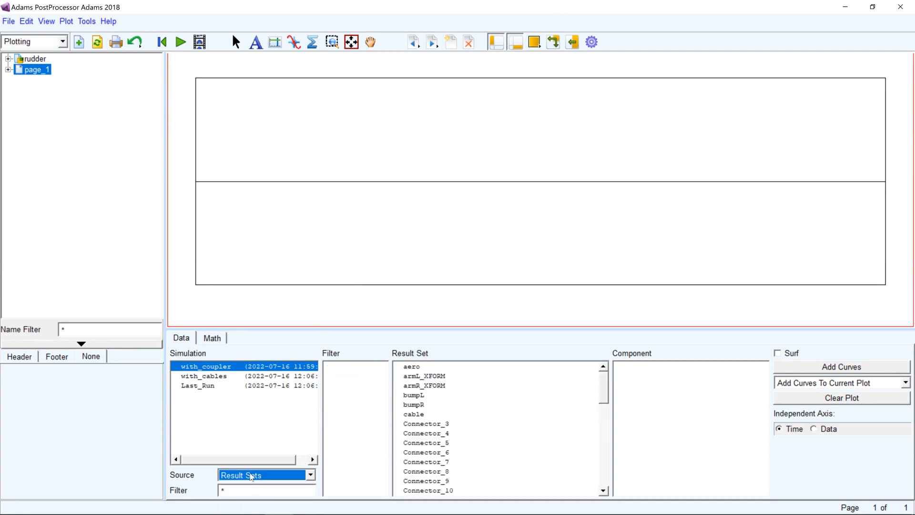
pyautogui.keyDown('ctrl'); pyautogui.click(210, 376); pyautogui.keyUp('ctrl')
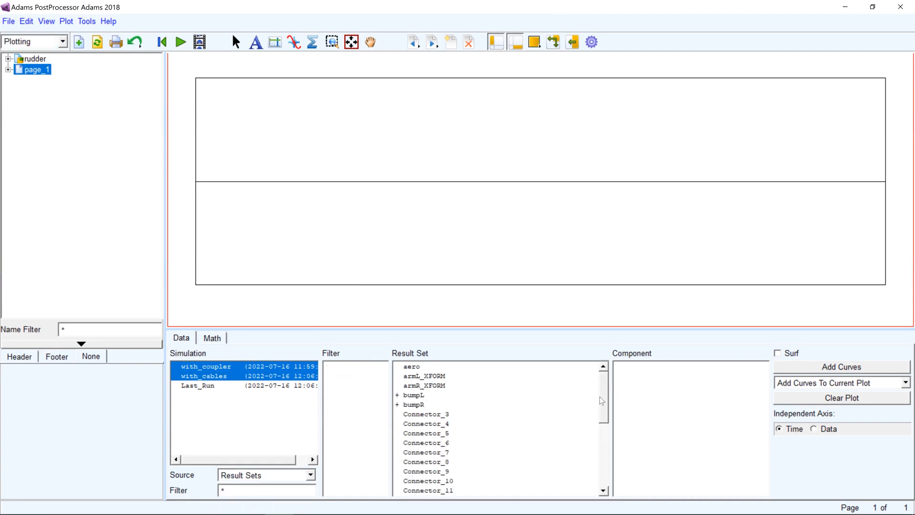
pyautogui.moveTo(608, 404); pyautogui.dragTo(608, 461)
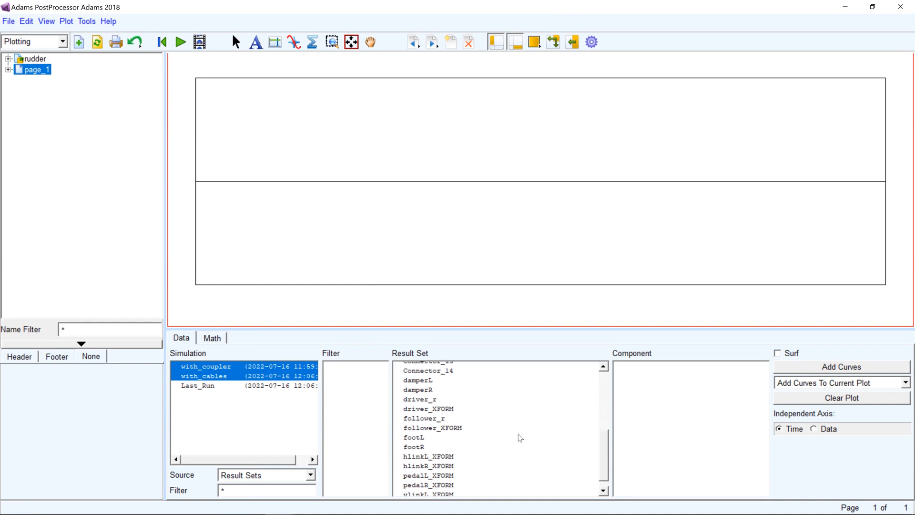
pyautogui.click(442, 428)
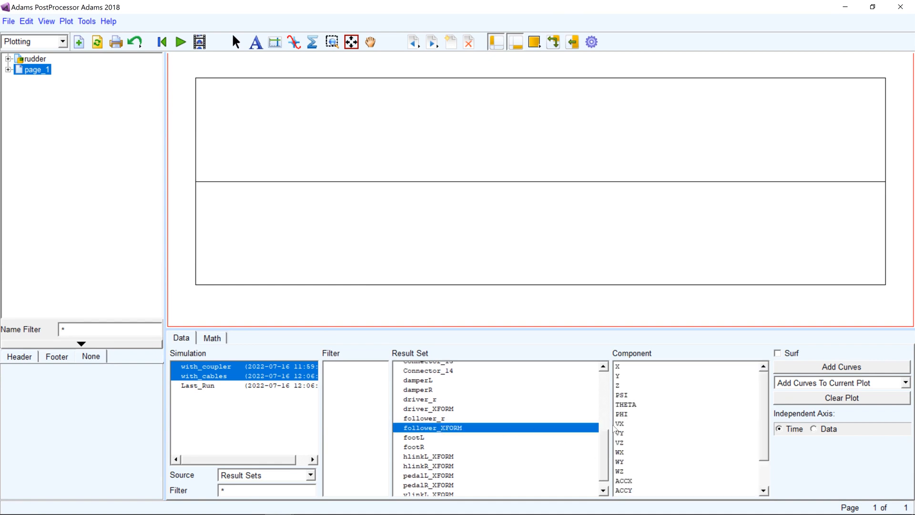
pyautogui.click(622, 396)
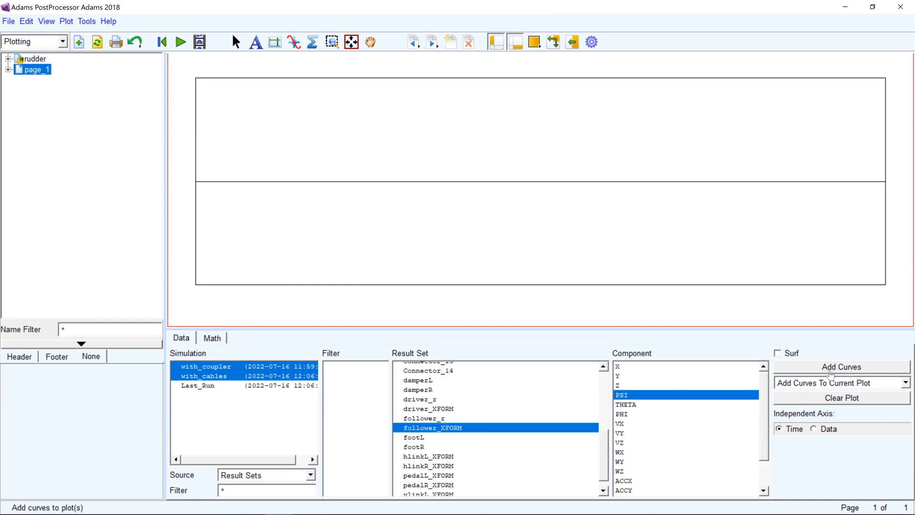
pyautogui.click(832, 367)
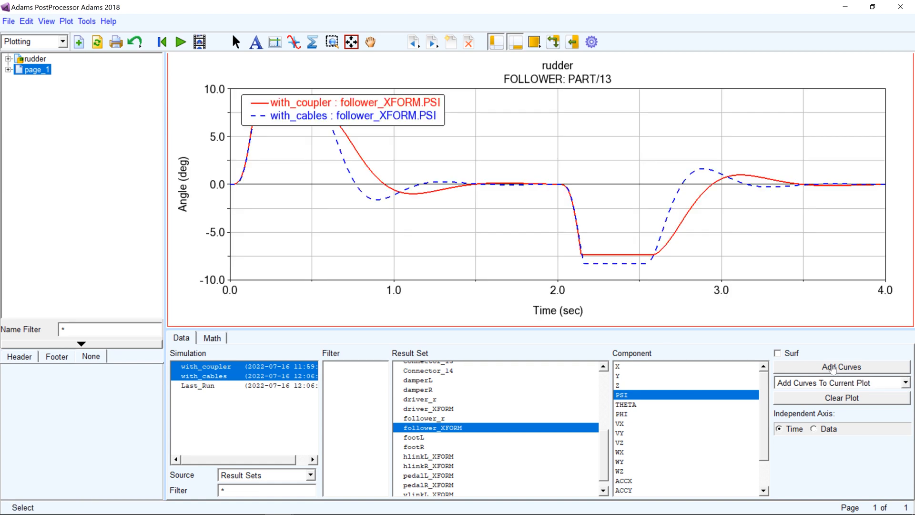
pyautogui.click(414, 126)
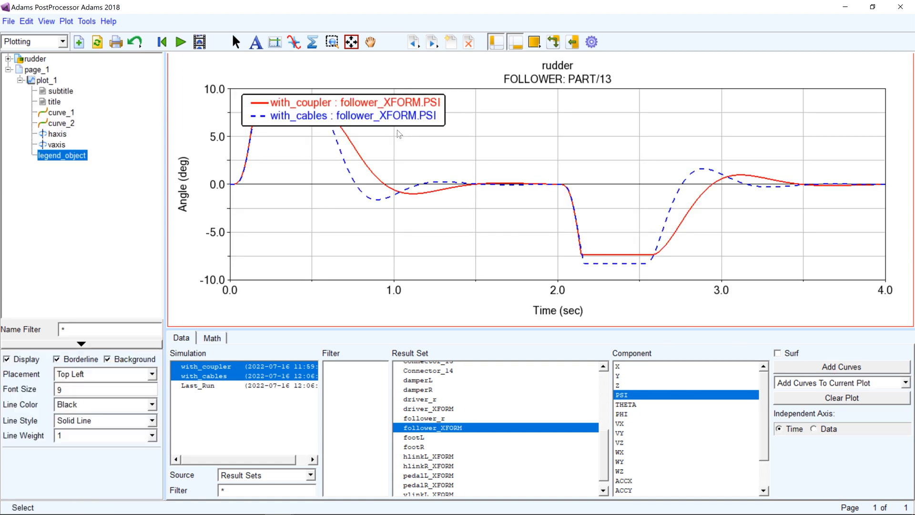
pyautogui.moveTo(388, 112); pyautogui.dragTo(378, 77)
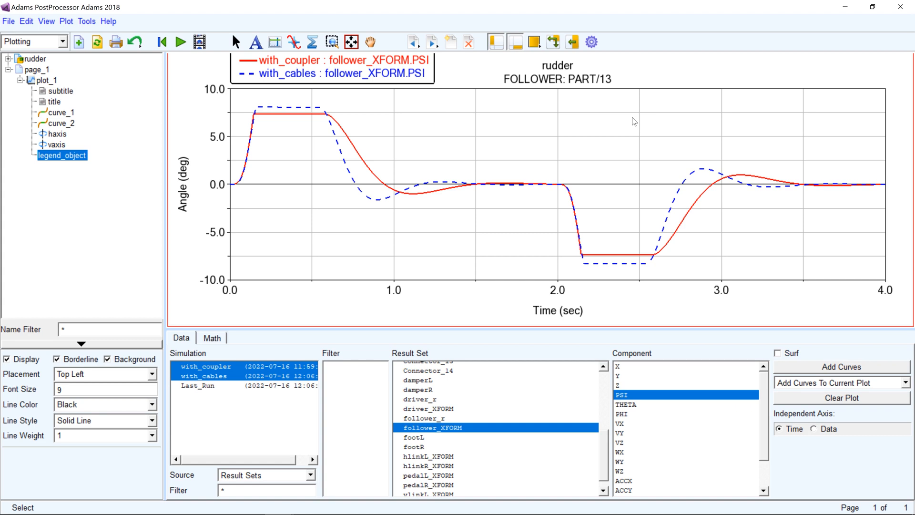
# - Surf the with_cables follower_XFORM PSI curve alone and split the page into two side-by-side views with the treeview hidden
pyautogui.click(294, 379)
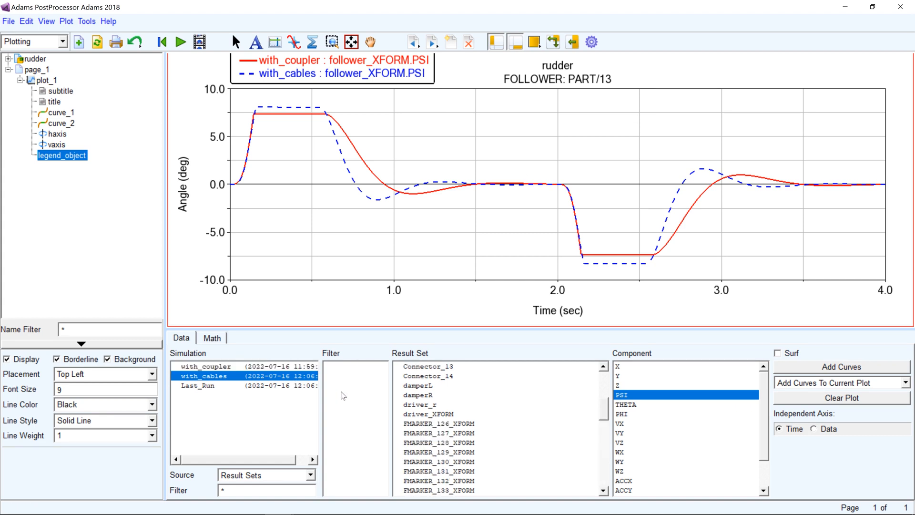
pyautogui.click(787, 359)
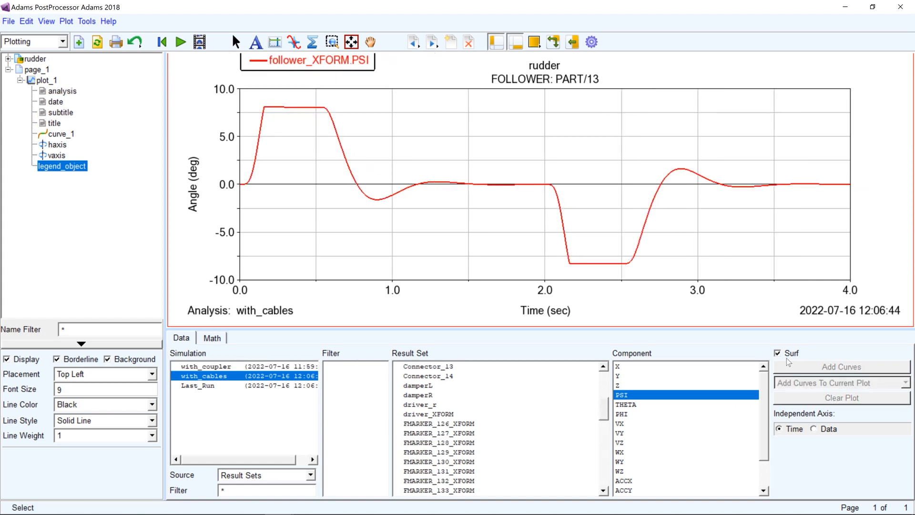
pyautogui.rightClick(534, 42)
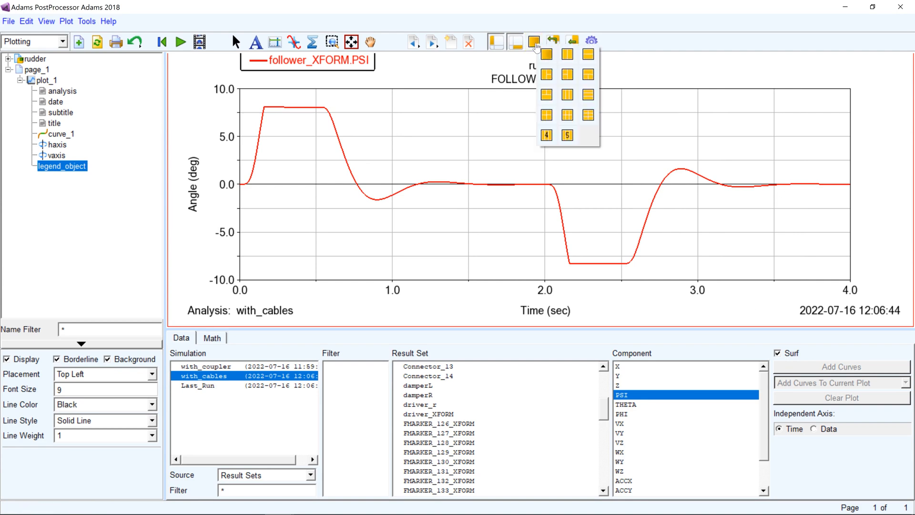
pyautogui.click(566, 52)
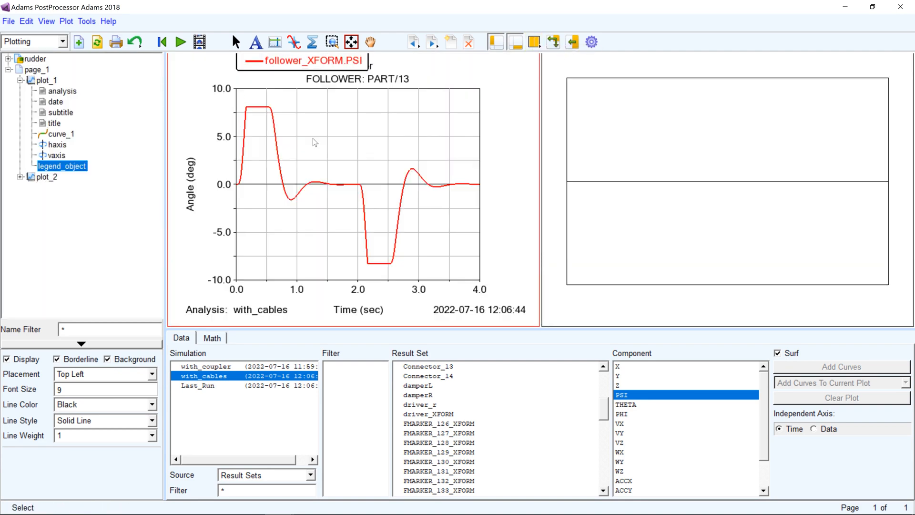
pyautogui.click(495, 43)
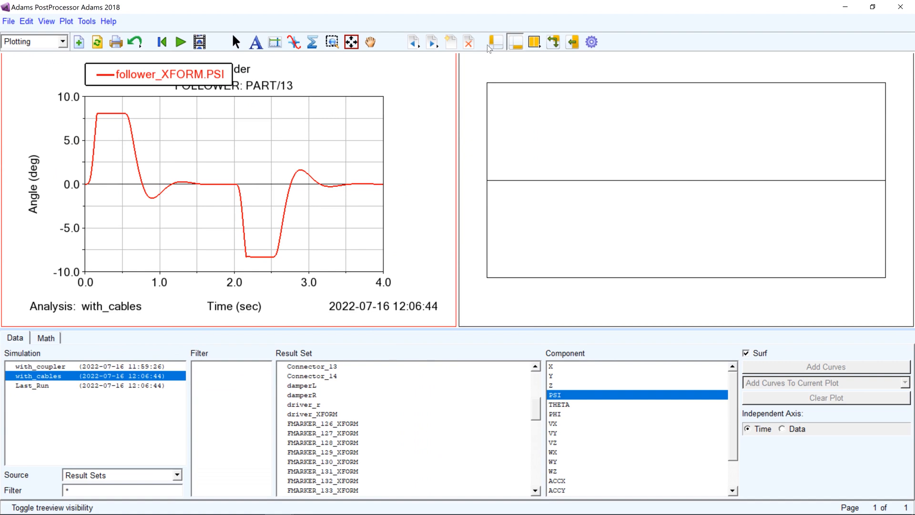
pyautogui.moveTo(540, 412); pyautogui.dragTo(541, 481)
# - Load the with_cables analysis as an animation in the empty view and play it beside the plot
pyautogui.rightClick(575, 222)
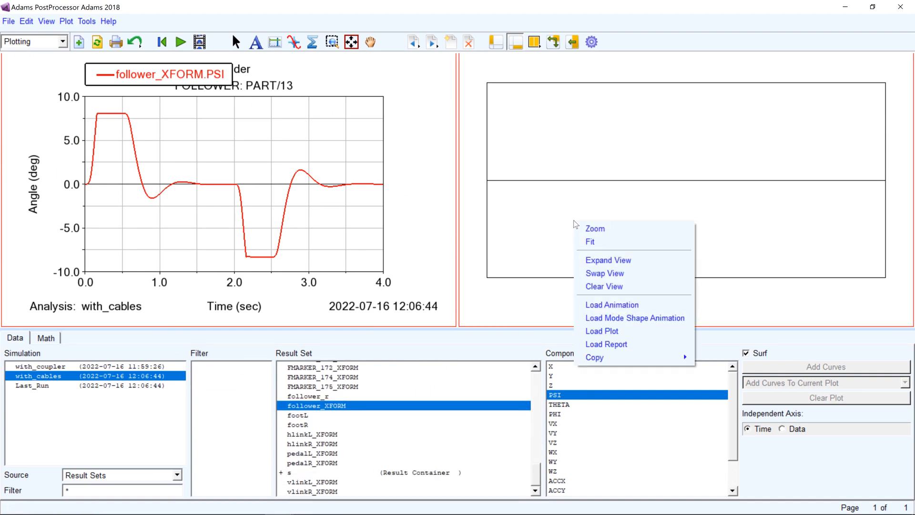
pyautogui.rightClick(549, 219)
pyautogui.click(614, 300)
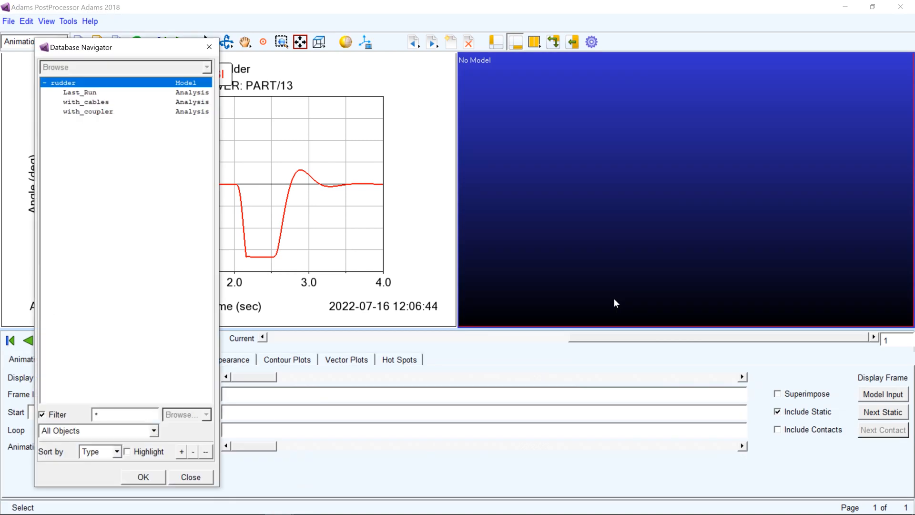
pyautogui.doubleClick(94, 103)
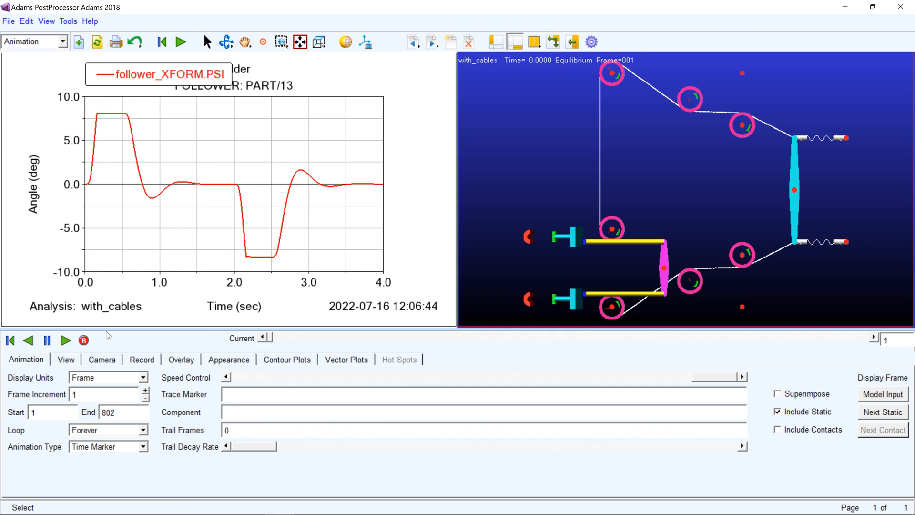
pyautogui.click(63, 339)
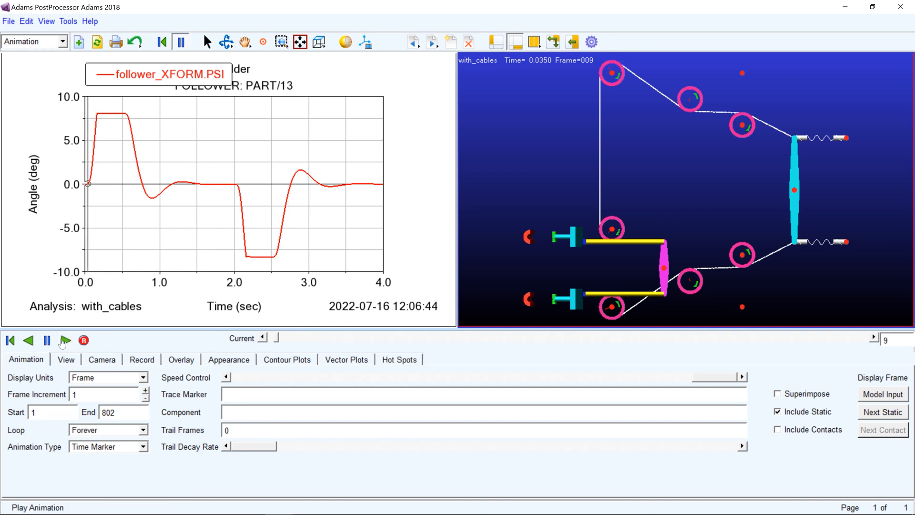